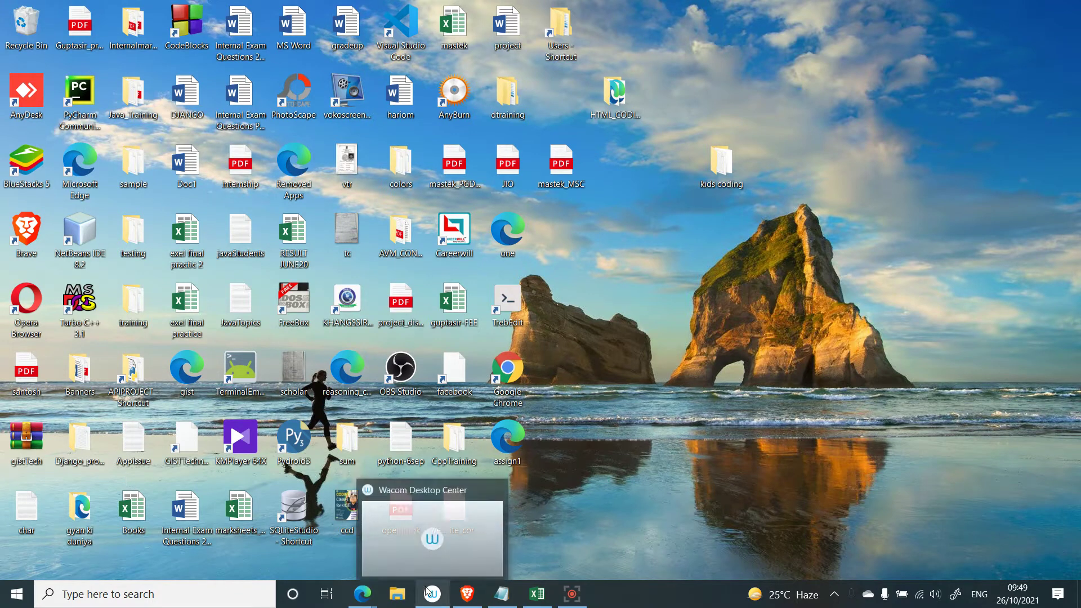
- Rearrange the kids coding, dtraining and Users - Shortcut icons into free spots beside the main desktop icon grid
left_click_drag(716, 165, 677, 186)
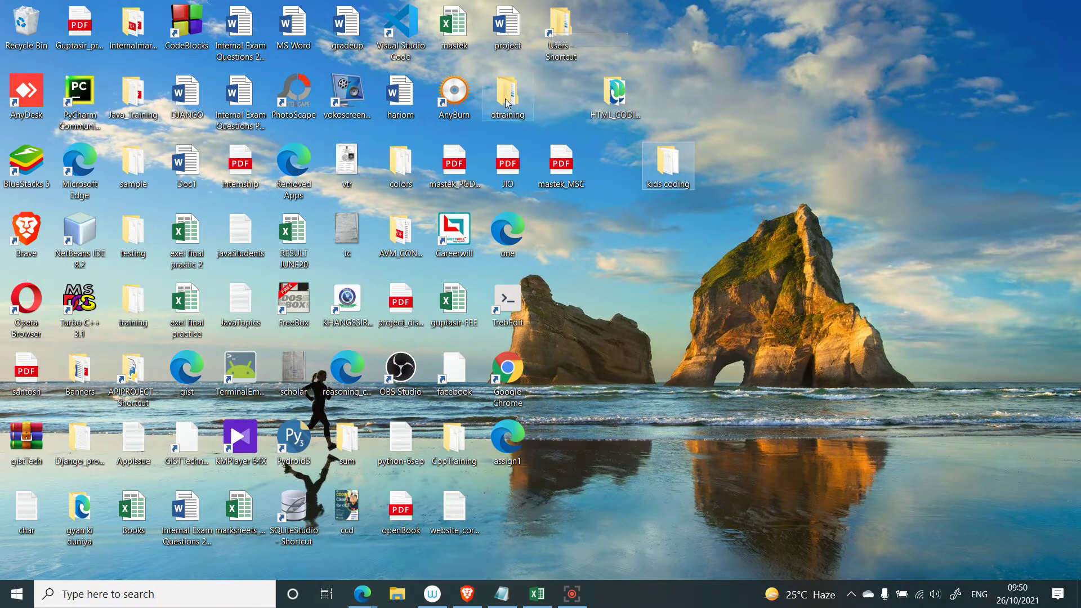
left_click_drag(506, 103, 686, 248)
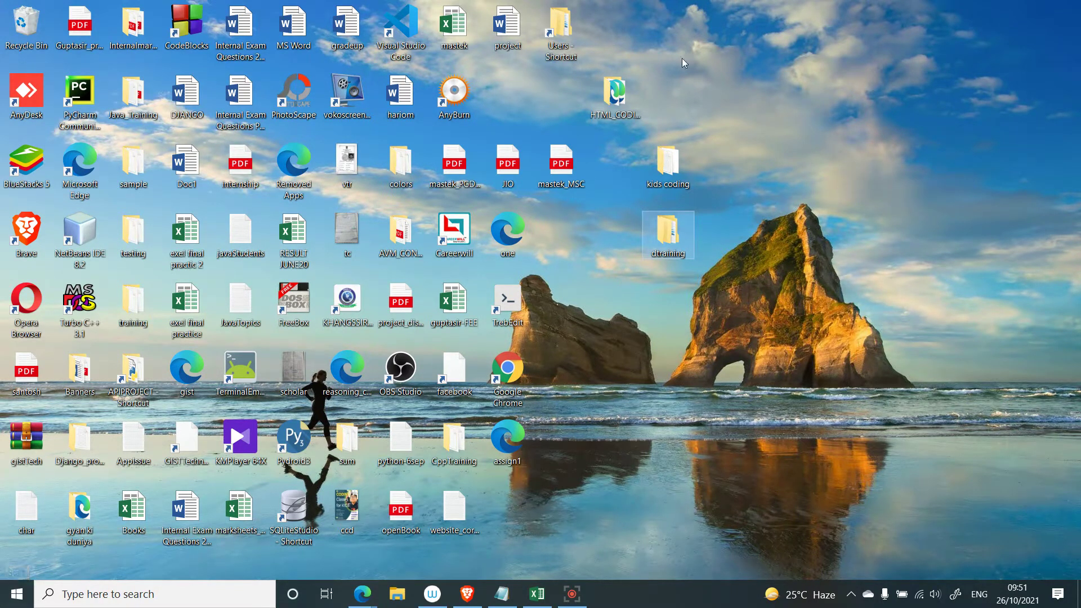
left_click_drag(671, 166, 639, 169)
left_click_drag(563, 25, 687, 150)
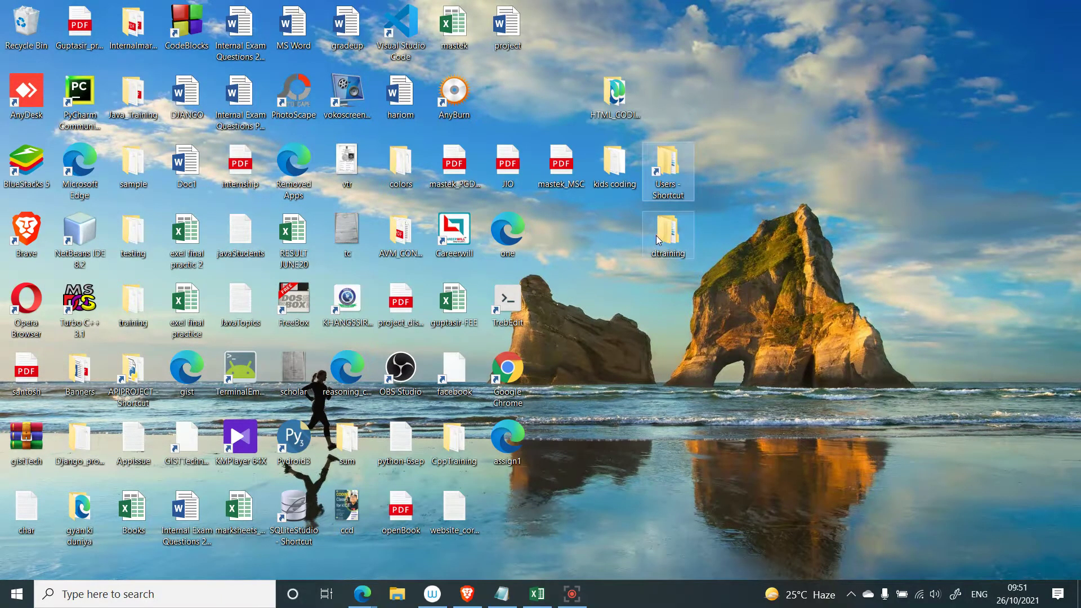
left_click_drag(657, 235, 569, 261)
left_click_drag(620, 213, 617, 211)
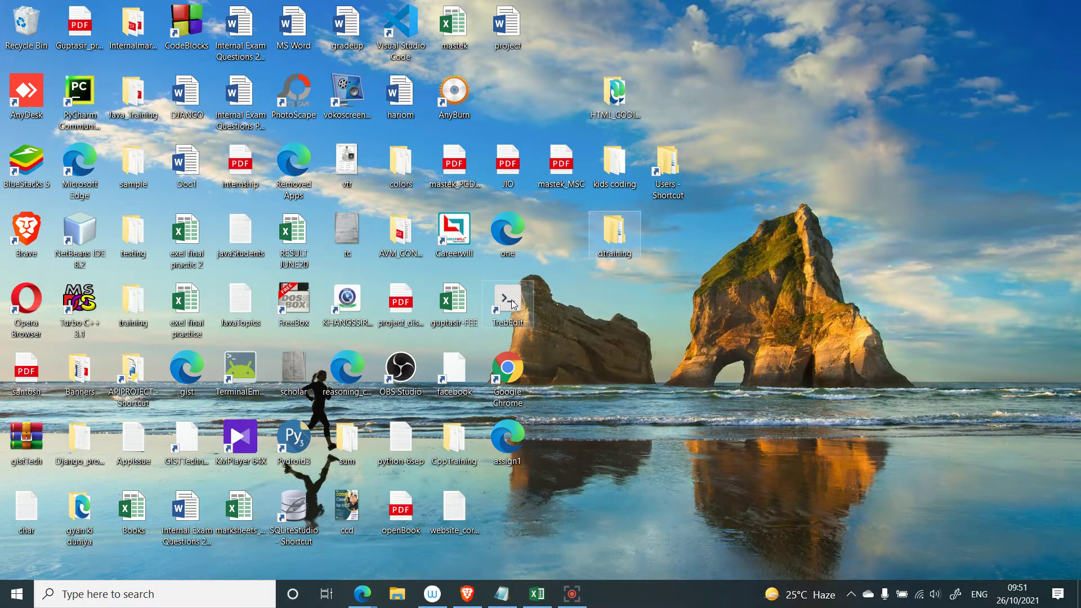
- Move the TrebEdit, Google Chrome and guptasir-FEE icons out of the grid, placing them beside the kids coding and dtraining folders
left_click_drag(511, 299, 746, 152)
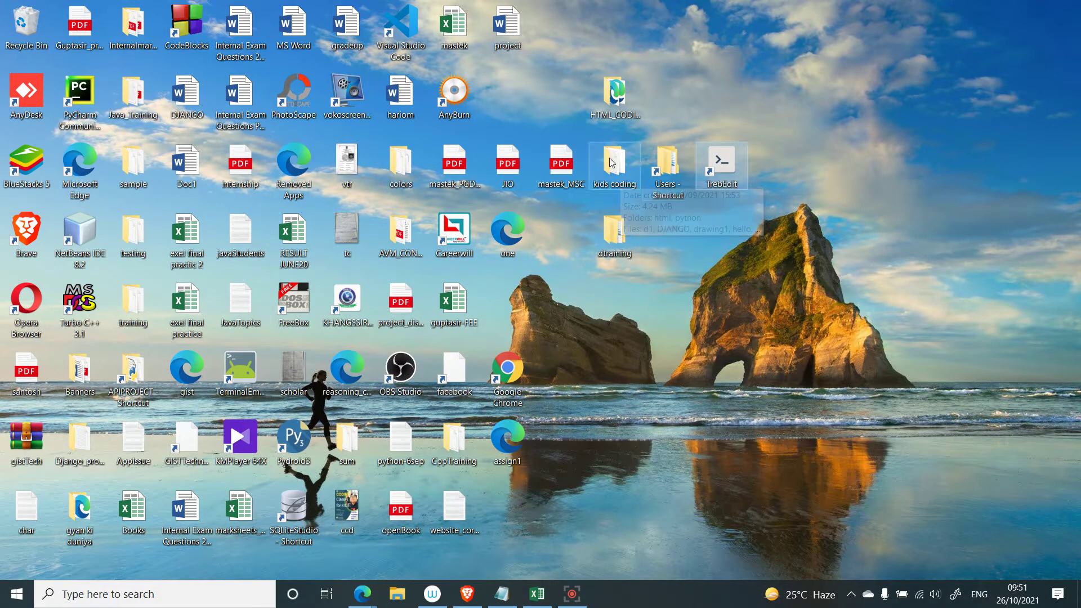
key("Left")
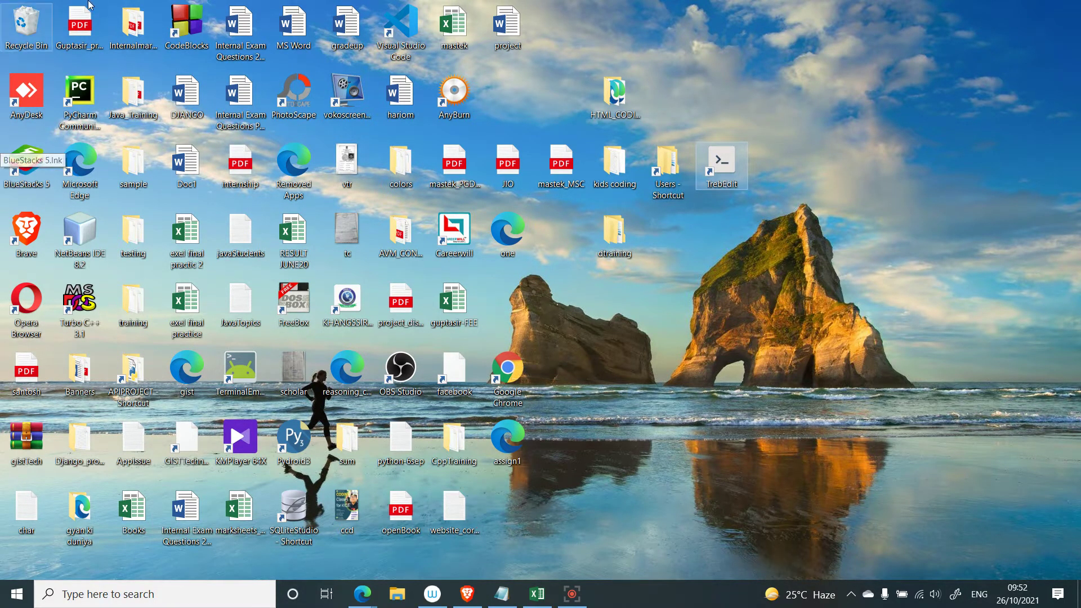
left_click_drag(518, 370, 563, 239)
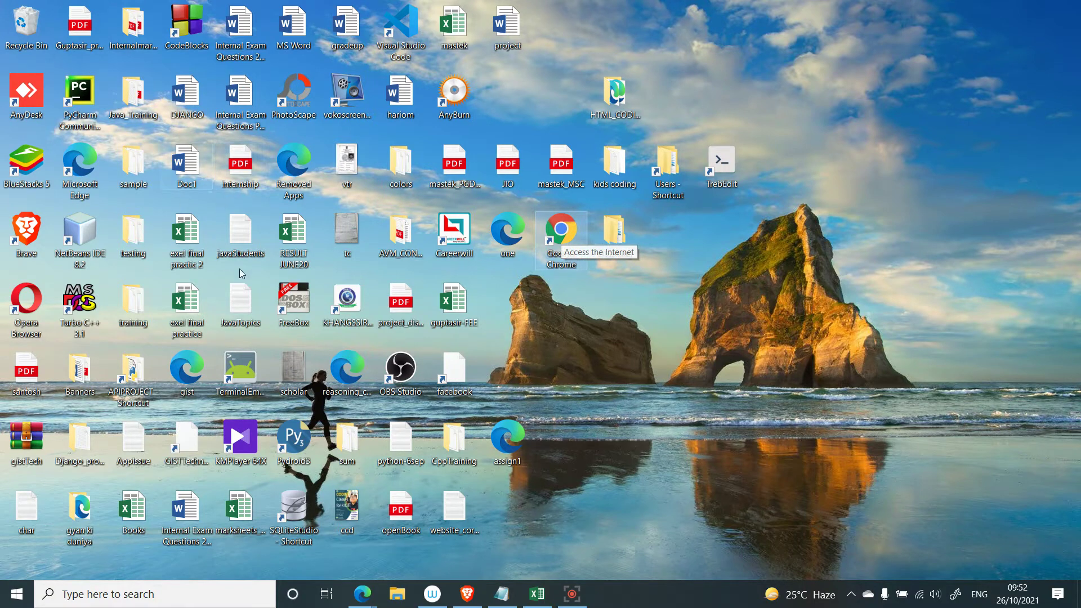
left_click_drag(454, 304, 674, 248)
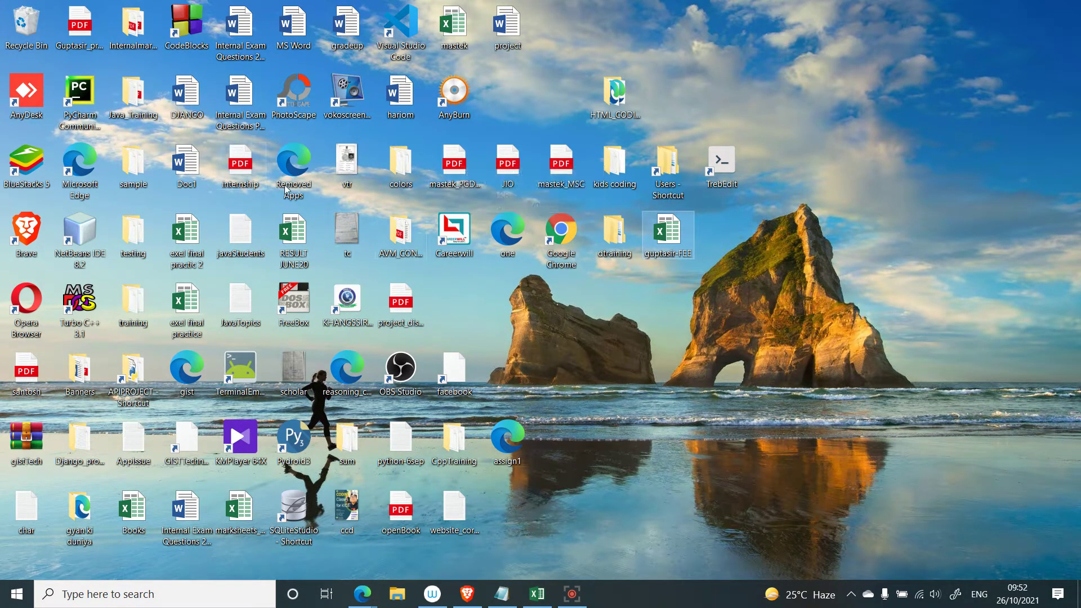
- Turn on automatic arrangement of the desktop icons
left_click(748, 294)
right_click(748, 295)
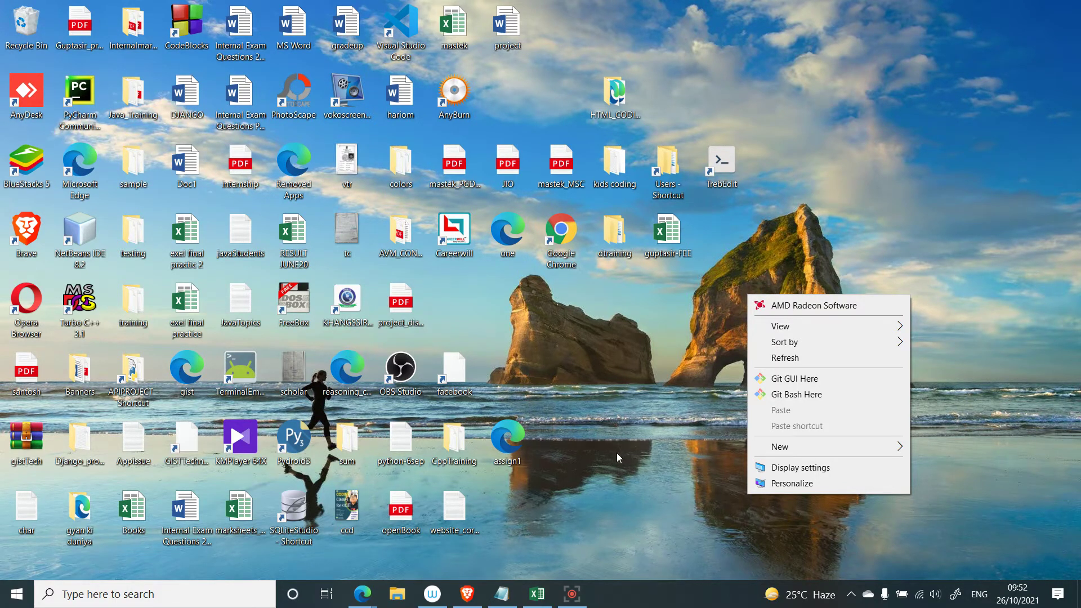
mouse_move(780, 447)
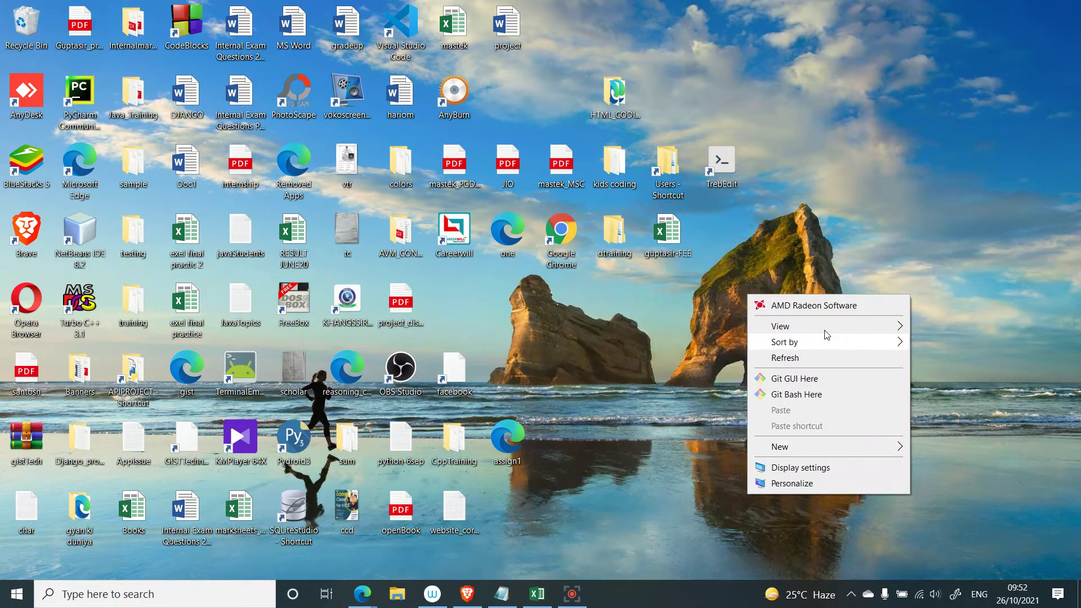
mouse_move(826, 328)
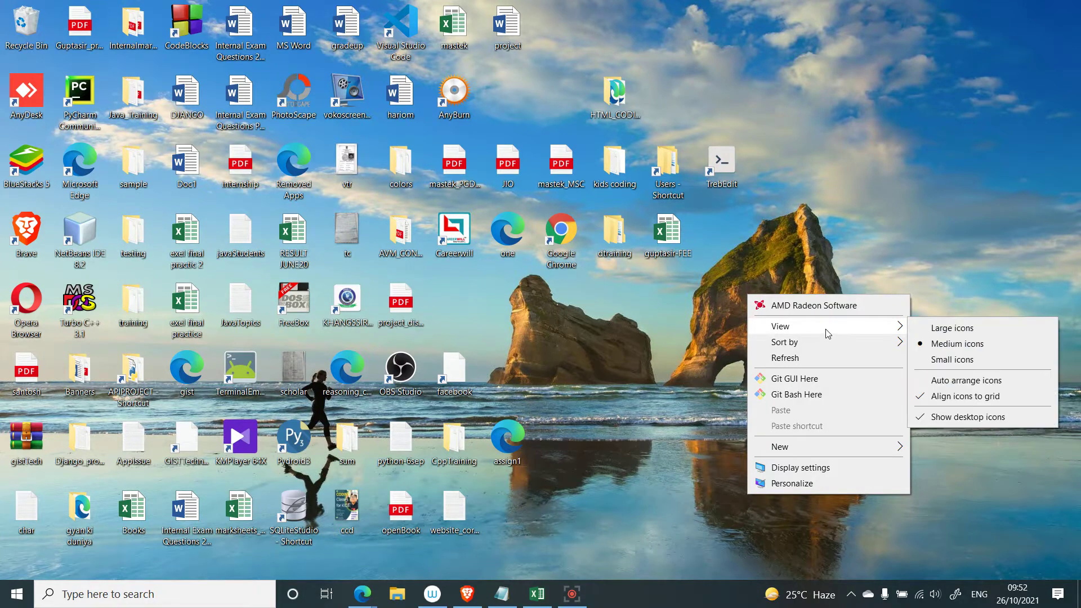
left_click(954, 380)
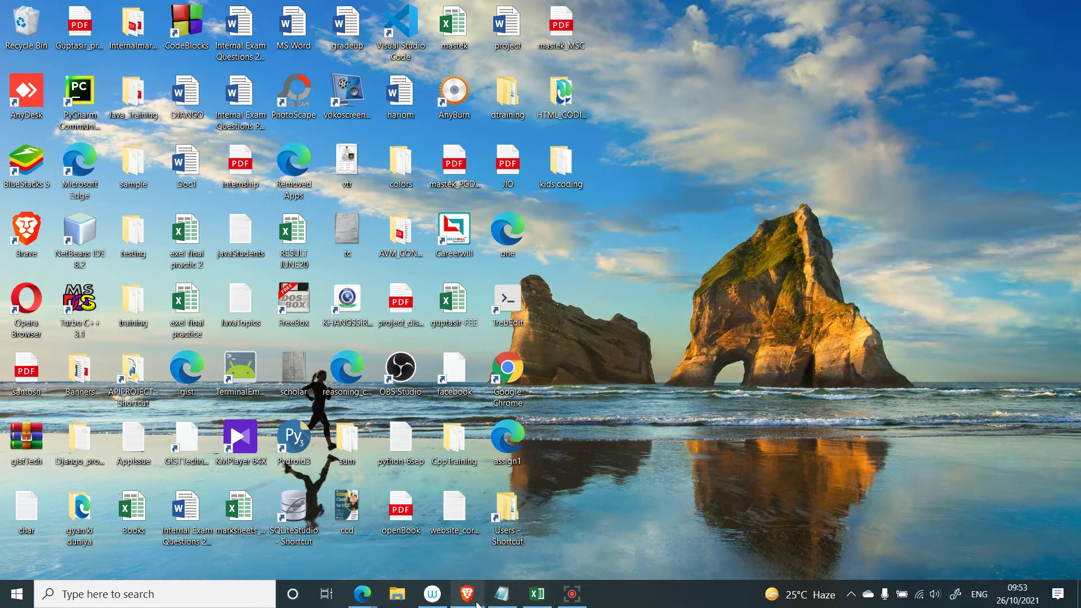
- Close the Brave browser window showing the VLC FULL FORM search
mouse_move(497, 603)
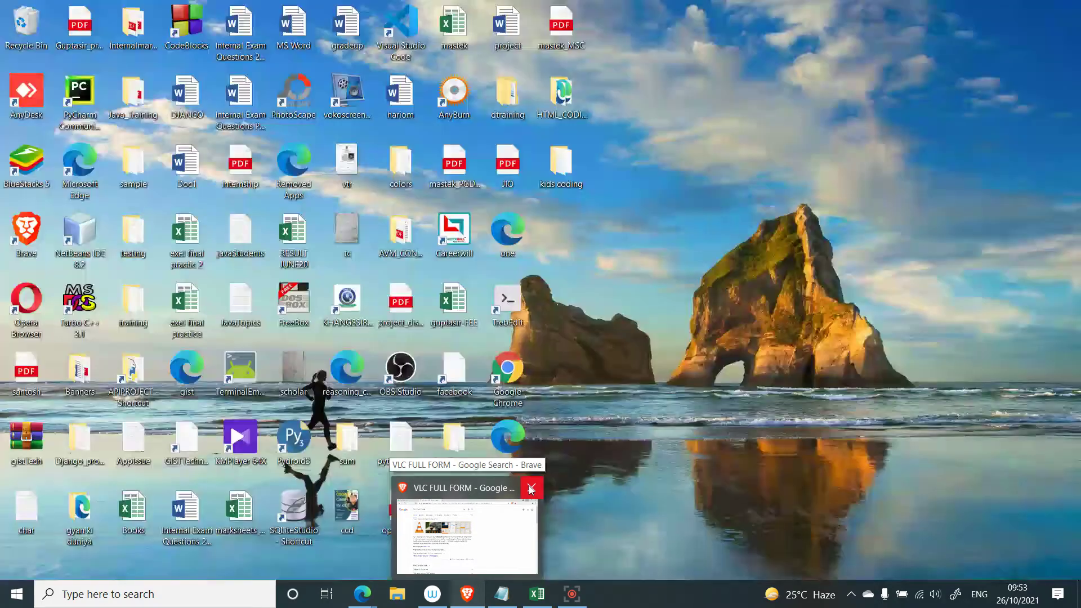
left_click(532, 488)
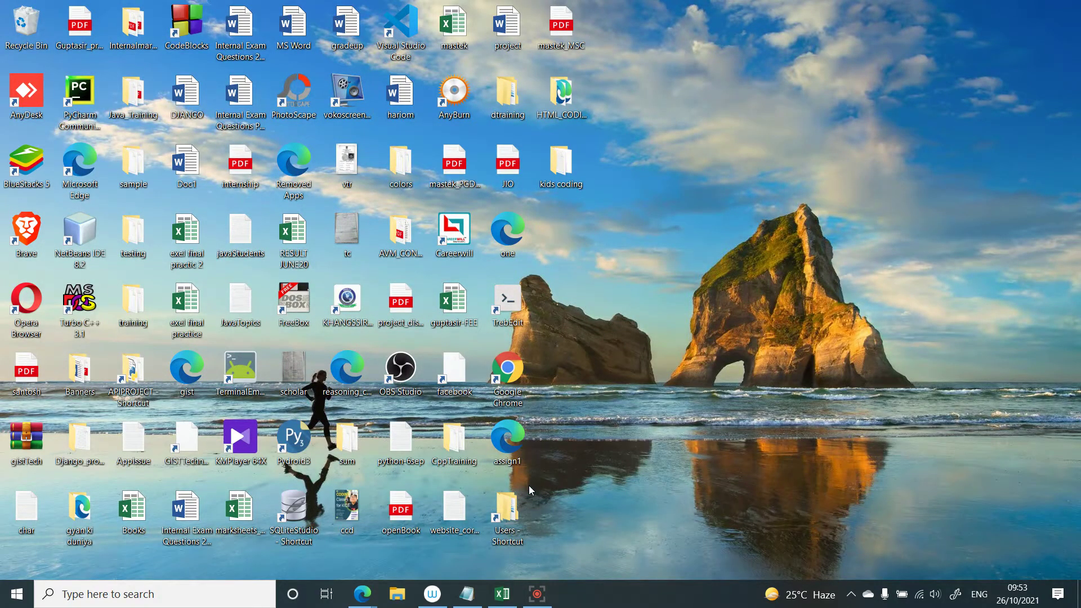
- Switch to Notepad, save the untitled notes as 11 in the voccationalTraining folder and close the program
left_click(468, 595)
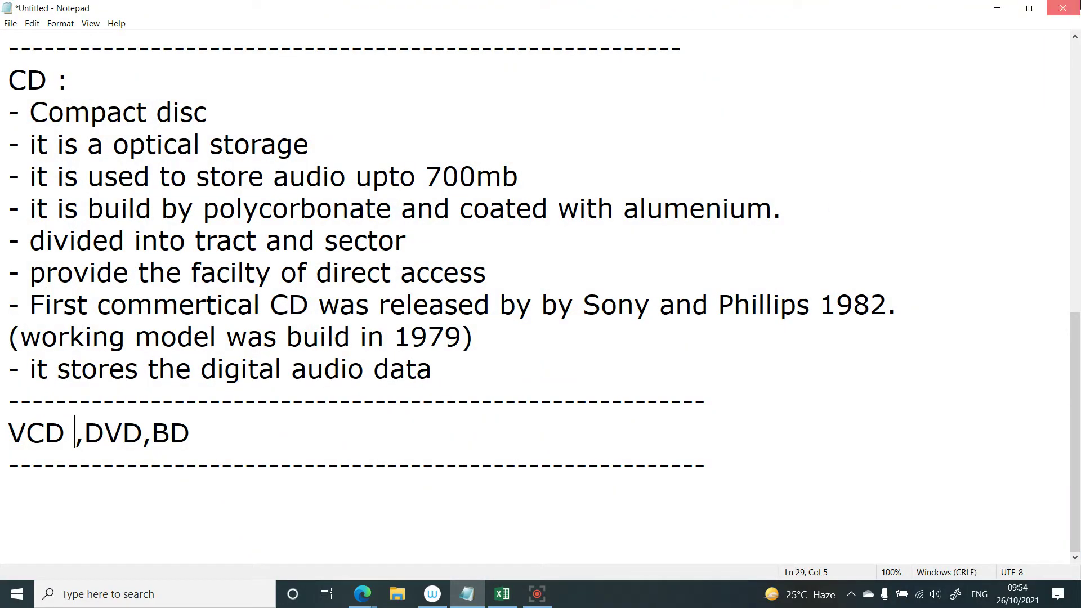
left_click(1062, 8)
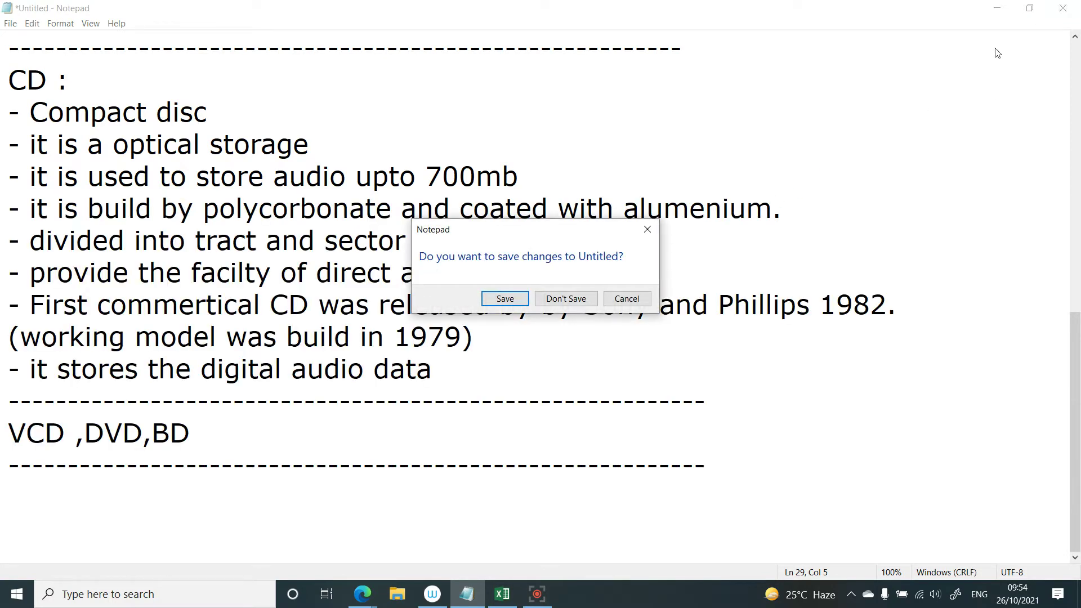
left_click(1062, 9)
left_click(472, 593)
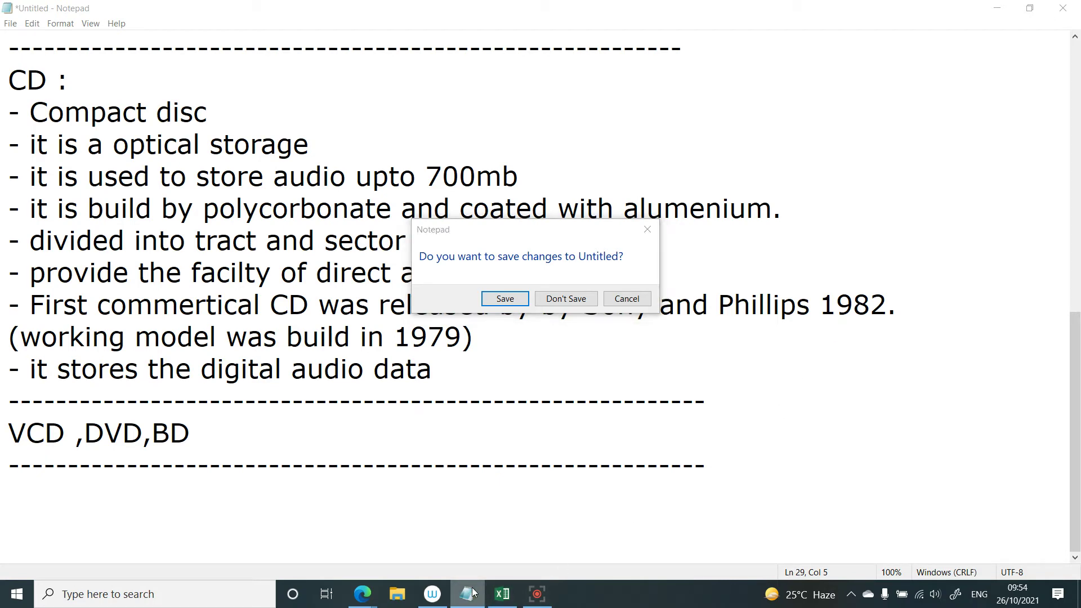
left_click(497, 300)
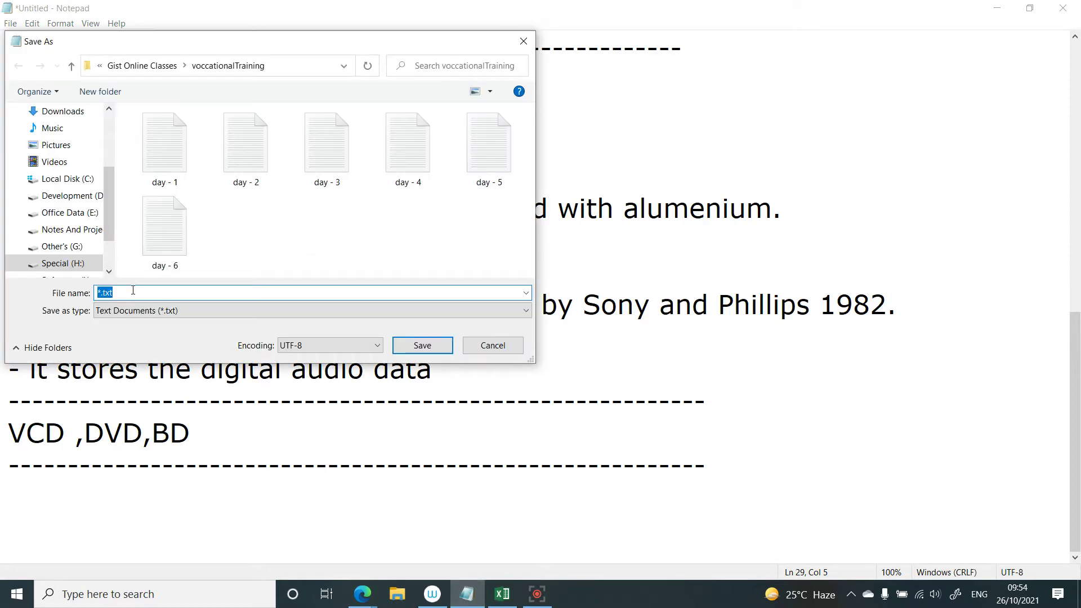
type("11")
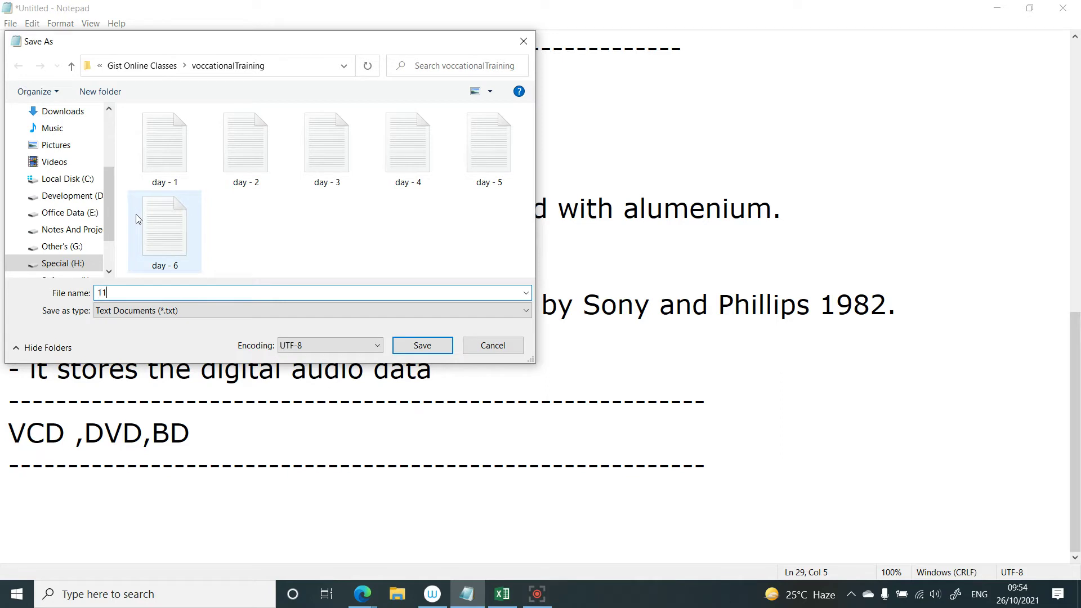
left_click(423, 346)
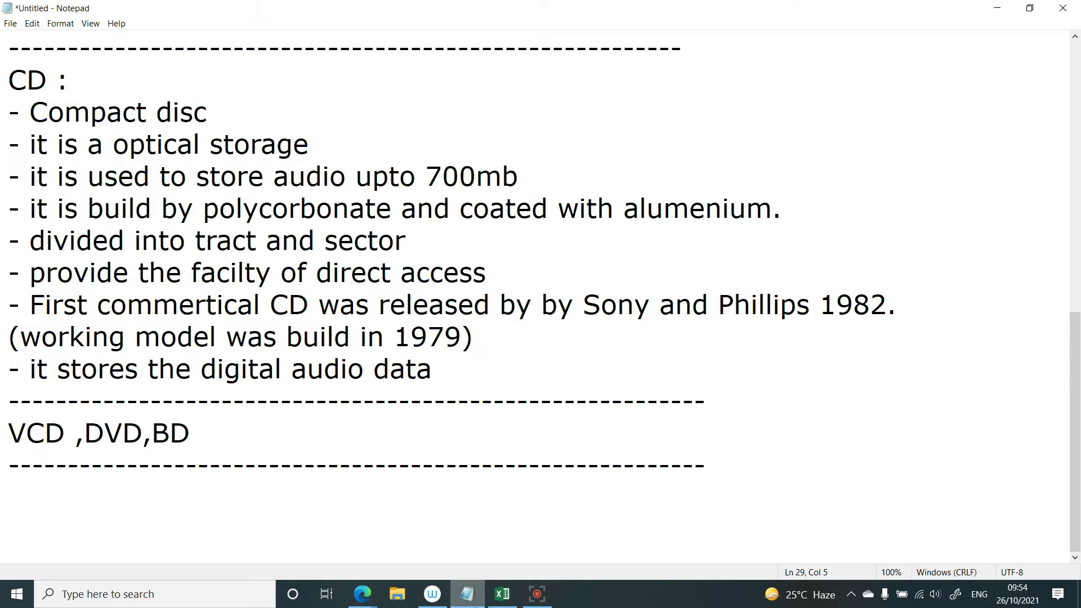
key("alt+F4")
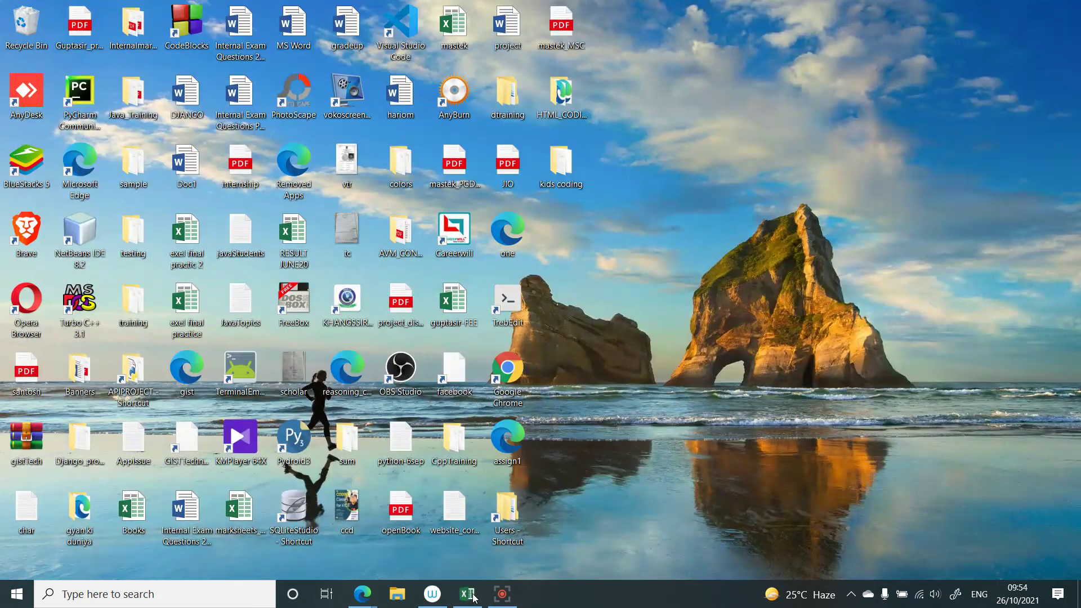
- Bring up the Wacom Desktop Center window and close it
mouse_move(443, 604)
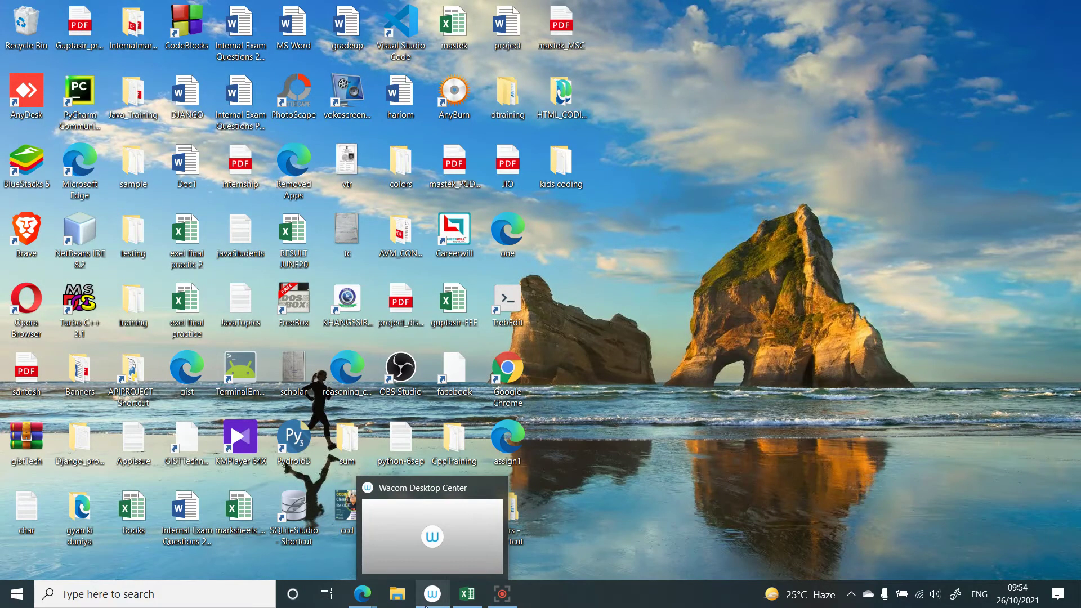
mouse_move(505, 600)
left_click(434, 598)
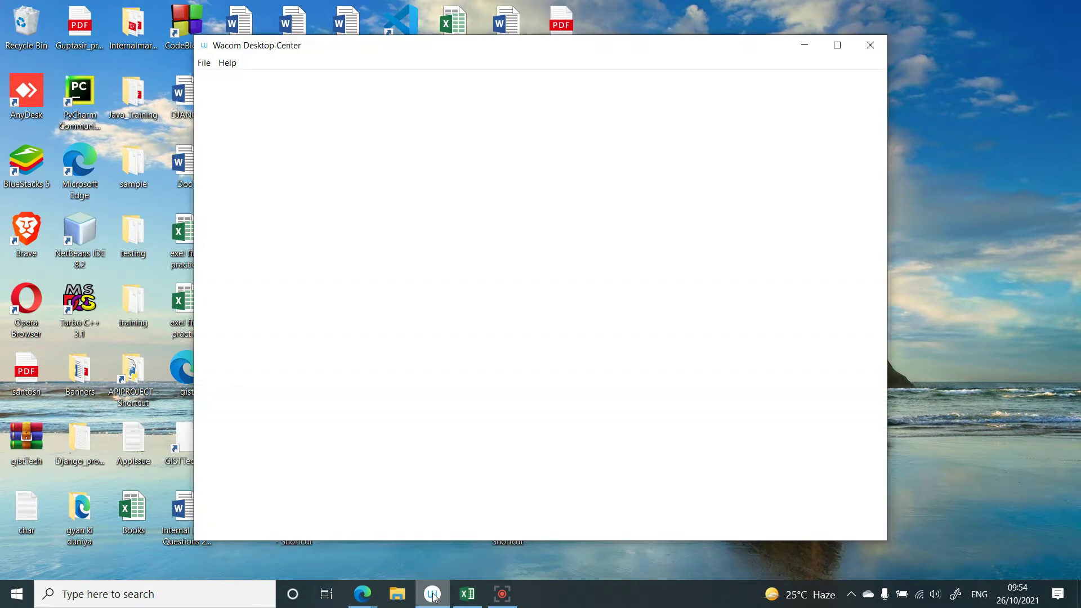
left_click(873, 50)
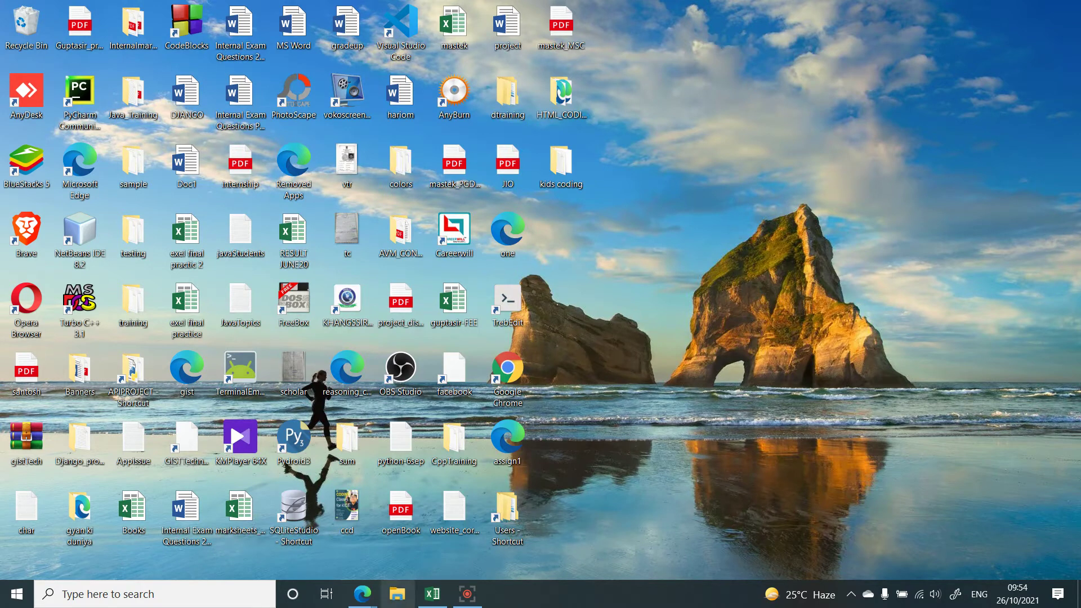
- Switch to the Book1 workbook in Excel and paste the captured desktop screenshot into Sheet1
mouse_move(365, 598)
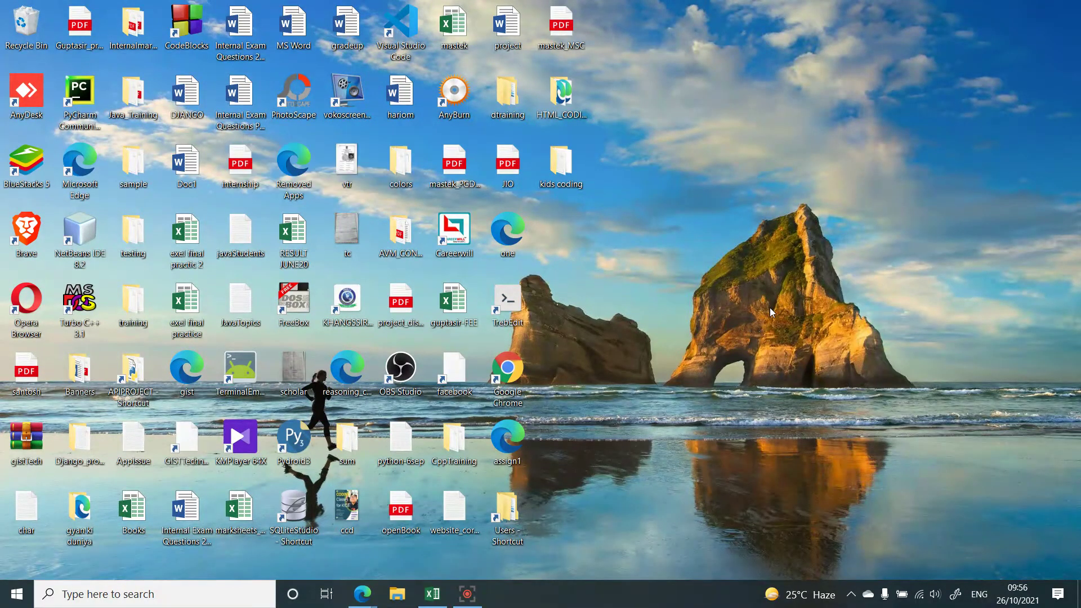
left_click(431, 597)
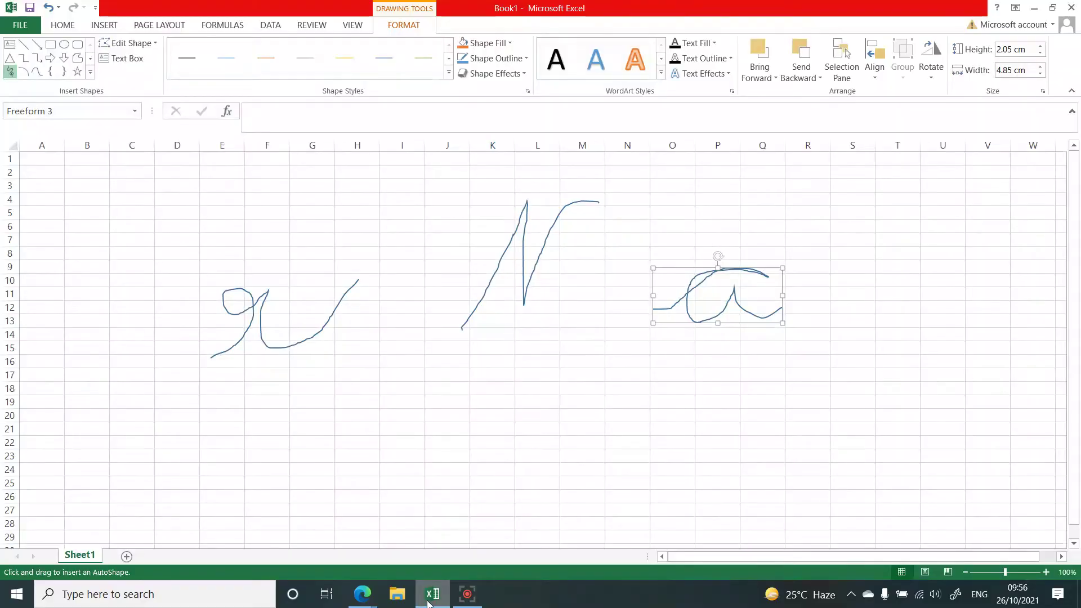
left_click(22, 27)
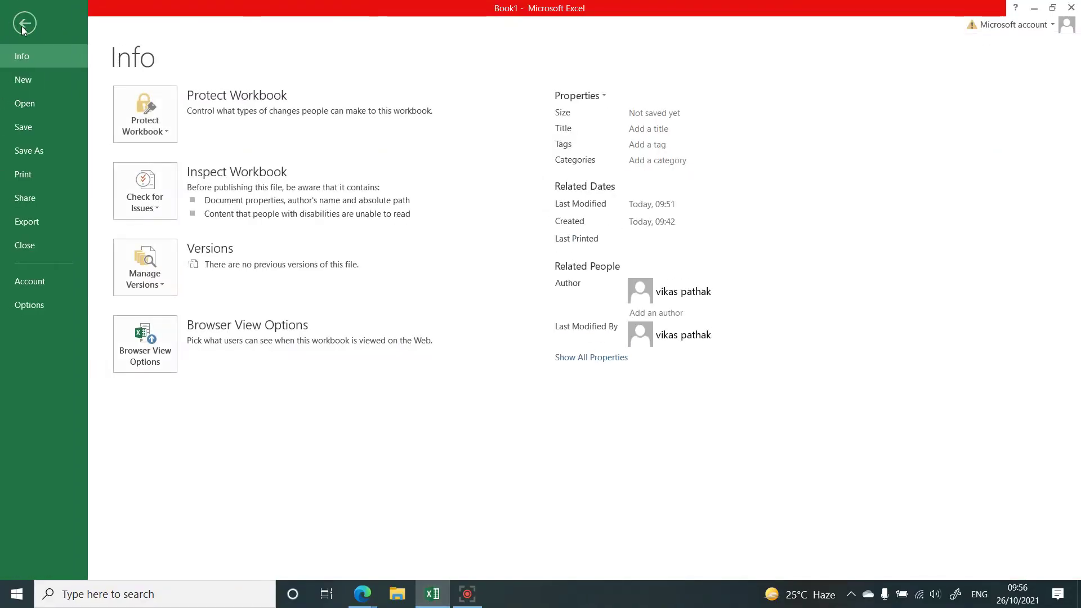
left_click(24, 24)
left_click(66, 33)
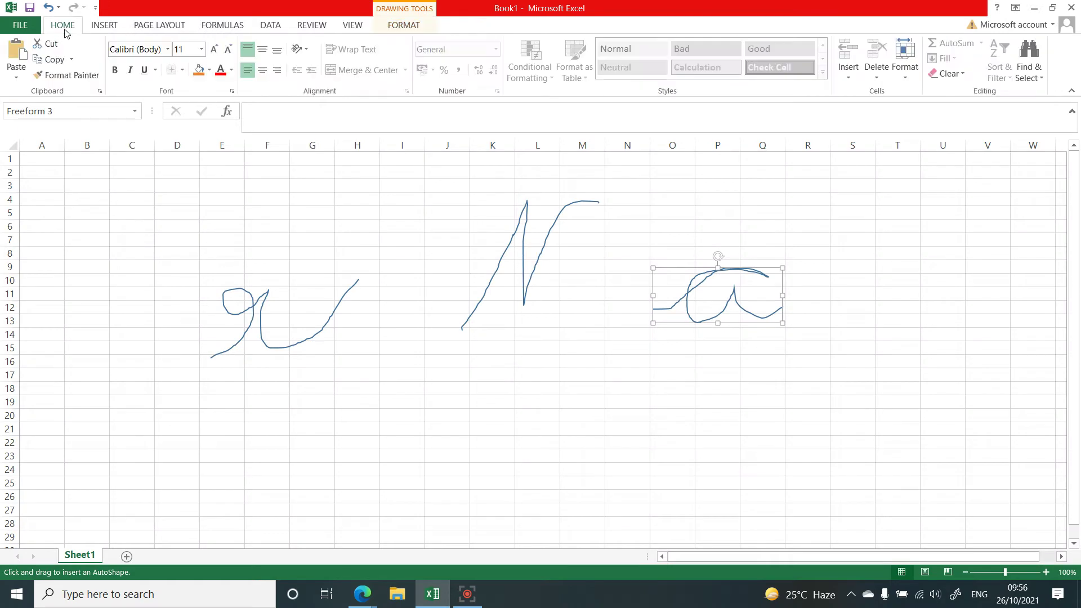
left_click(17, 51)
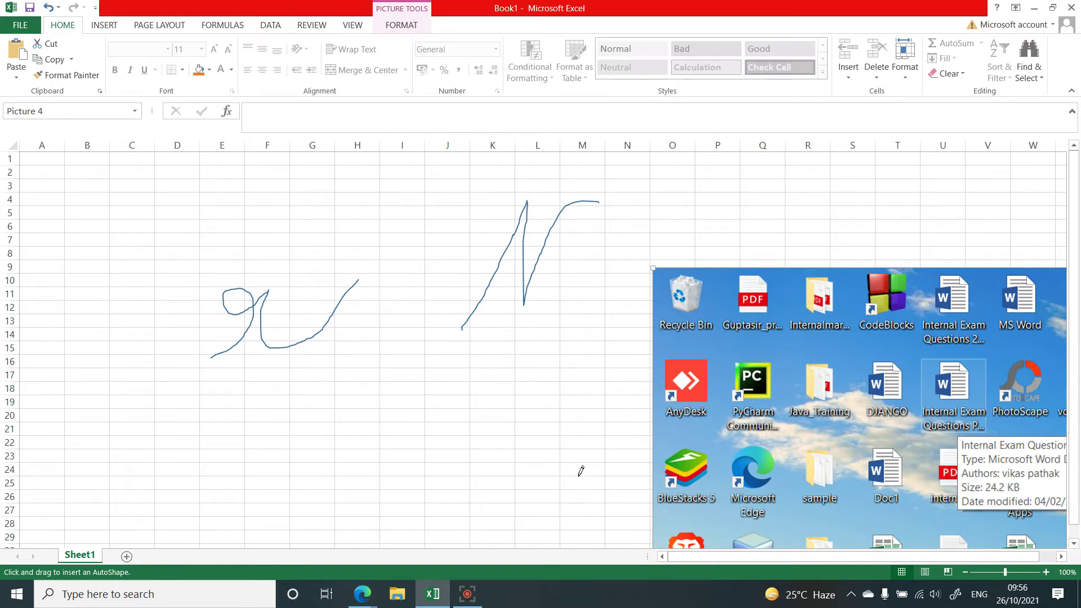
- Cancel the freeform drawing mode and move the pasted screenshot so its upper corner sits near cell A12
scroll(766, 366, "down", 6)
scroll(775, 366, "down", 5)
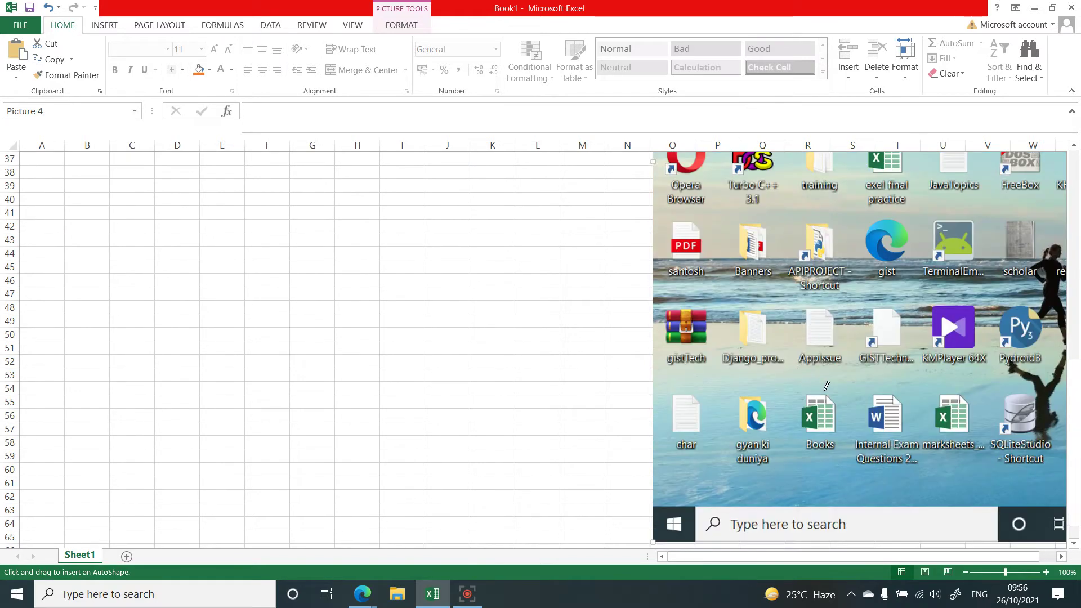
scroll(828, 386, "up", 5)
scroll(831, 378, "up", 1)
scroll(817, 313, "up", 2)
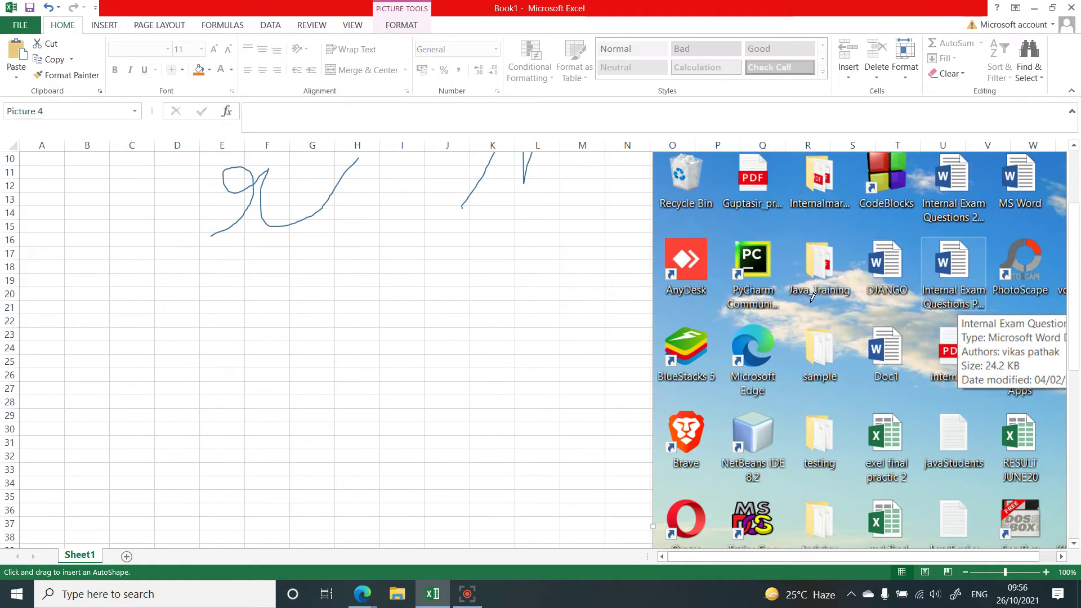
key("alt+p")
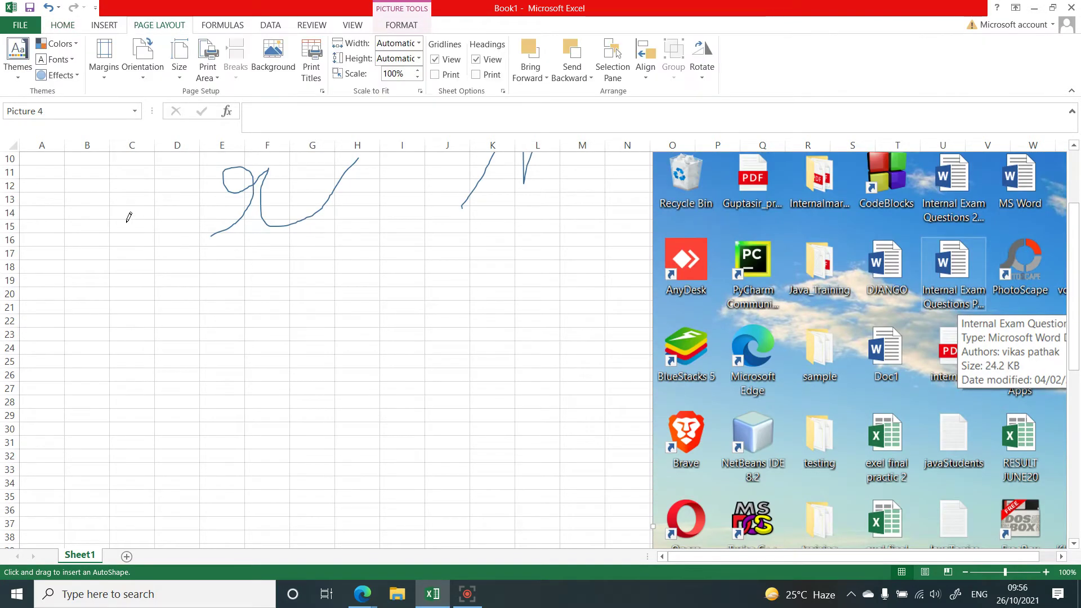
key("Escape")
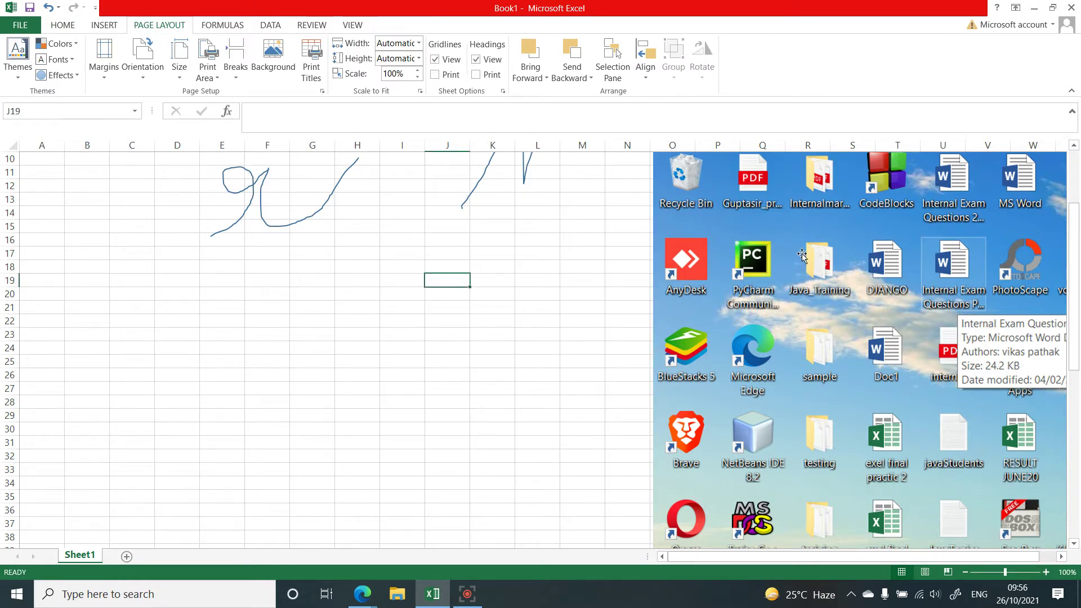
left_click_drag(794, 239, 170, 273)
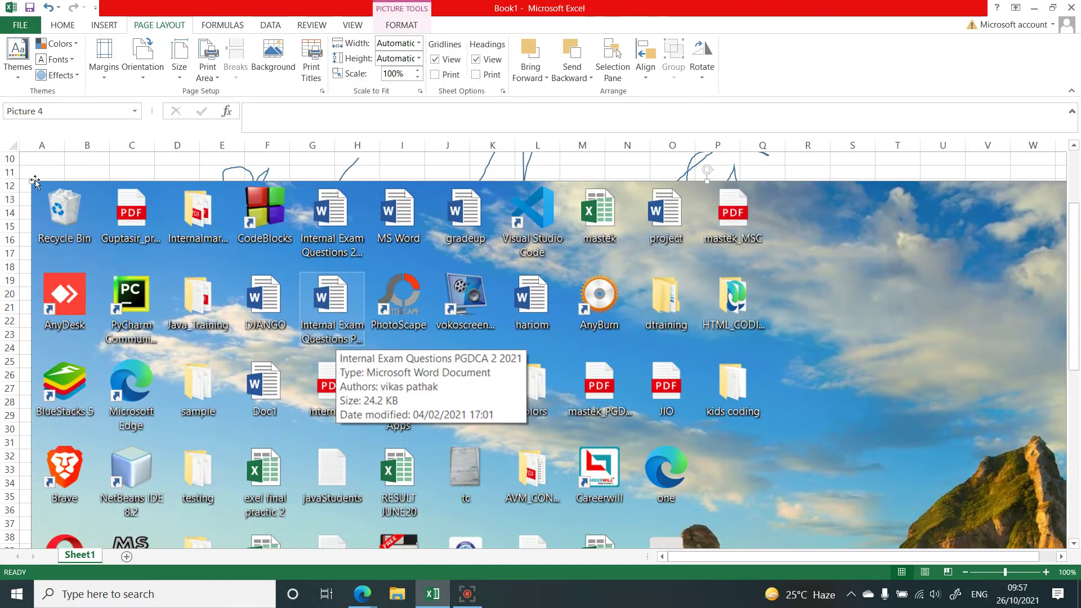
- Shrink and reposition the screenshot so it spans about columns F to P and rows 14 to 33
left_click_drag(31, 178, 252, 278)
left_click_drag(576, 338, 405, 217)
left_click_drag(82, 155, 550, 416)
left_click_drag(807, 478, 513, 276)
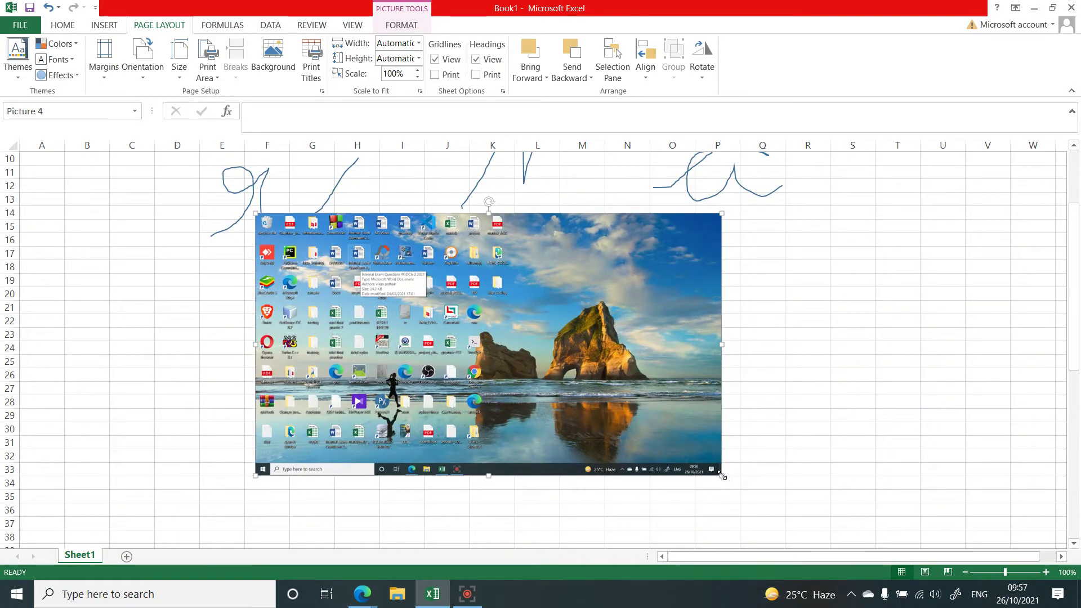
- Enlarge the pasted screenshot so it spans about columns F to Q and rows 14 to 36
left_click_drag(722, 482, 735, 517)
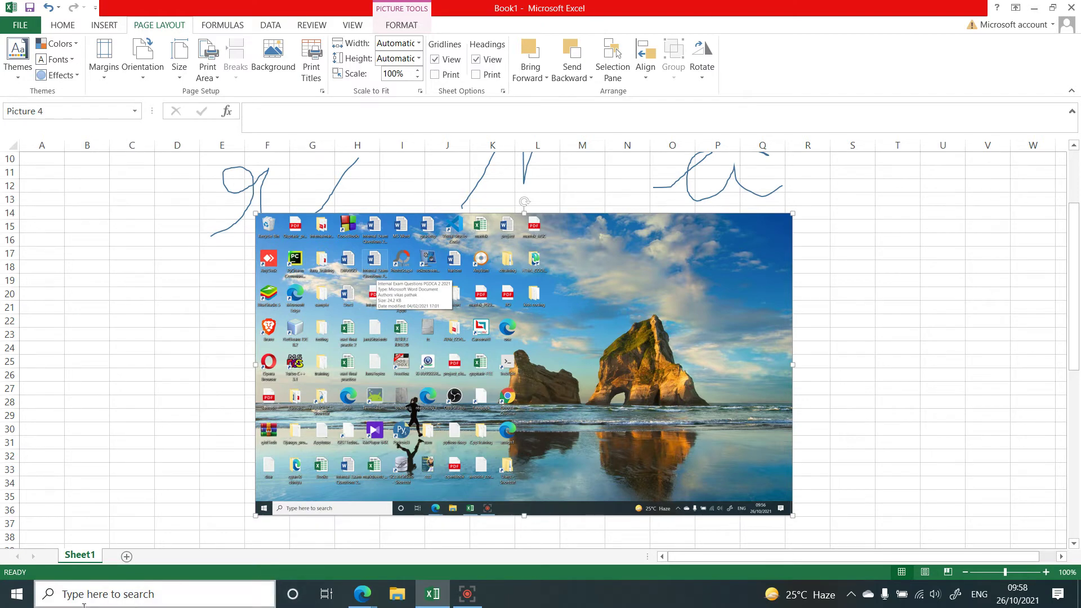
- Search for "snip", open Snipping Tool, and move its window over the right part of the pasted screenshot
left_click(105, 595)
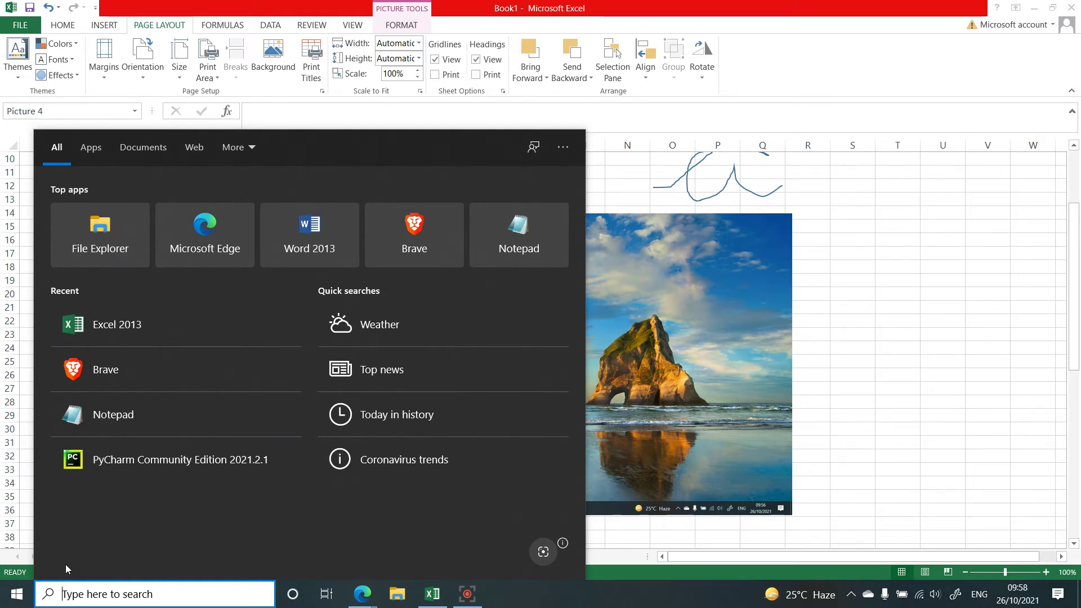
type("snip")
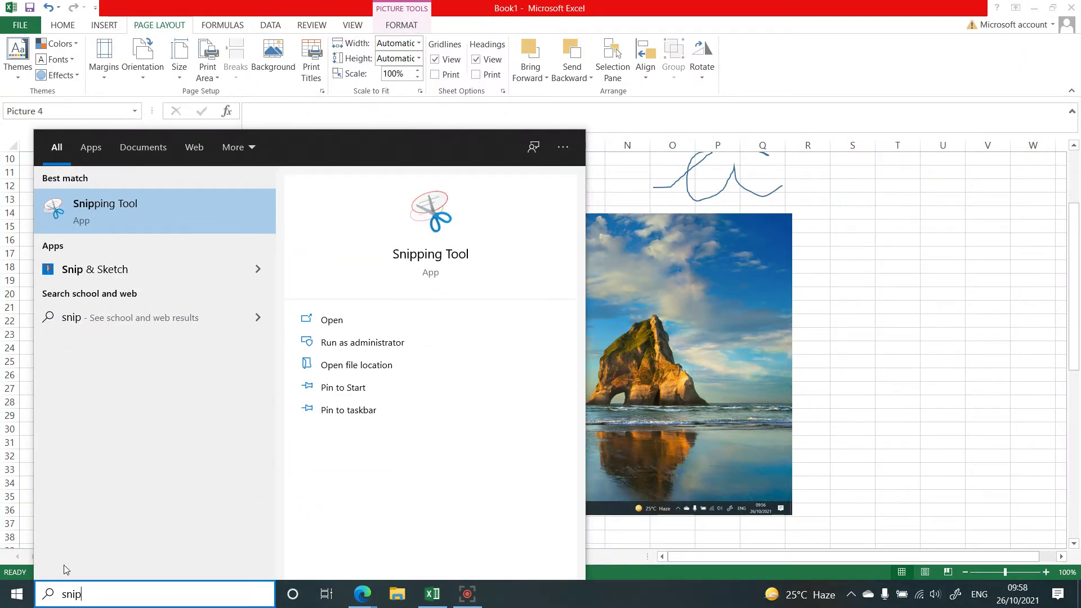
left_click(112, 211)
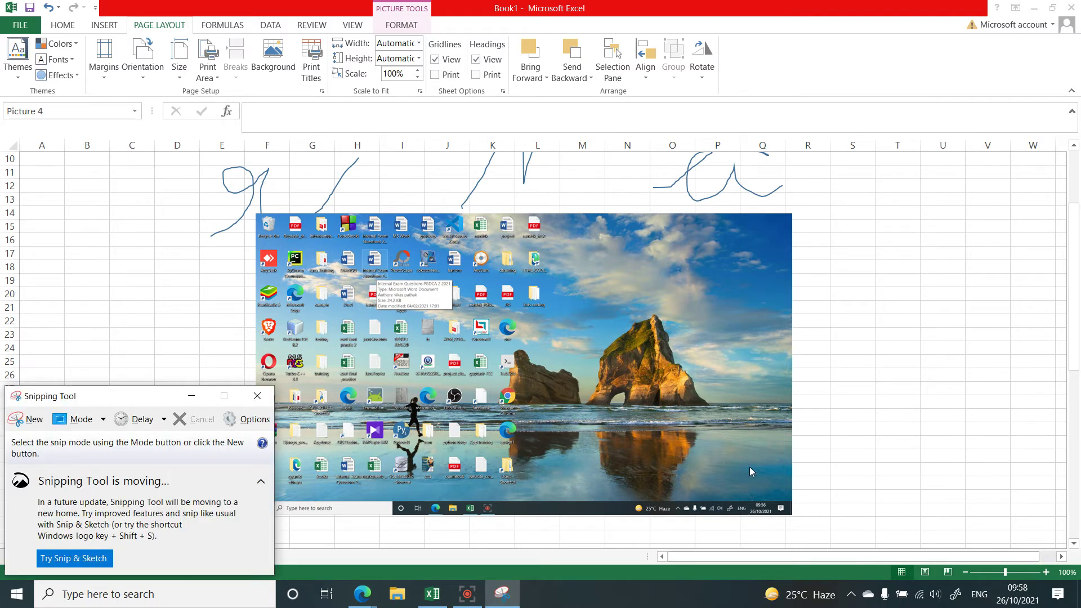
left_click_drag(106, 399, 796, 218)
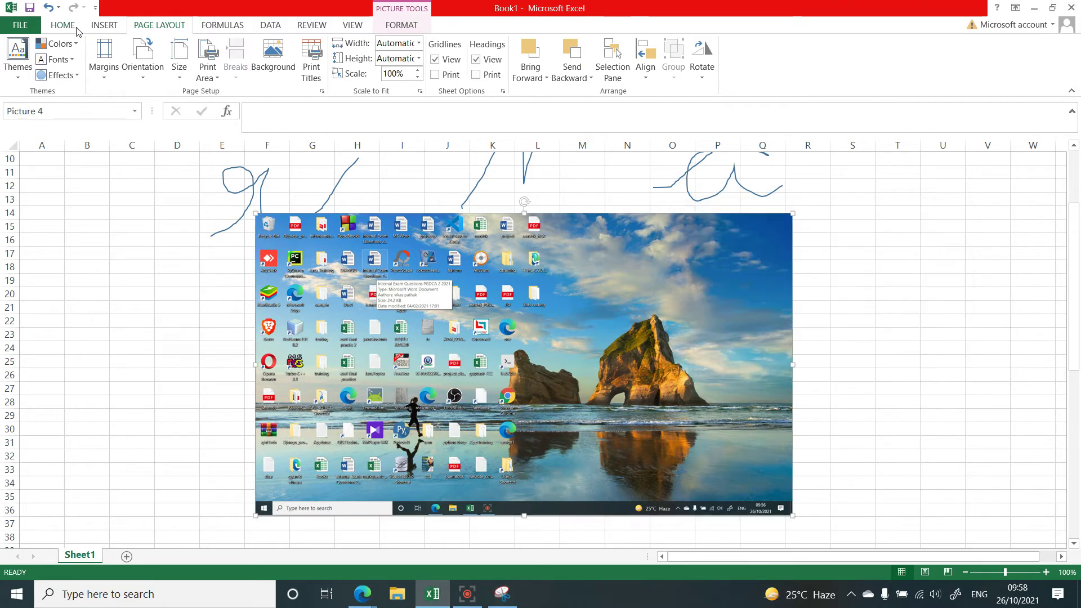
- Capture a rectangular snip of the Excel window from the title bar through the Home ribbon and formula bar
left_click(101, 12)
left_click(68, 27)
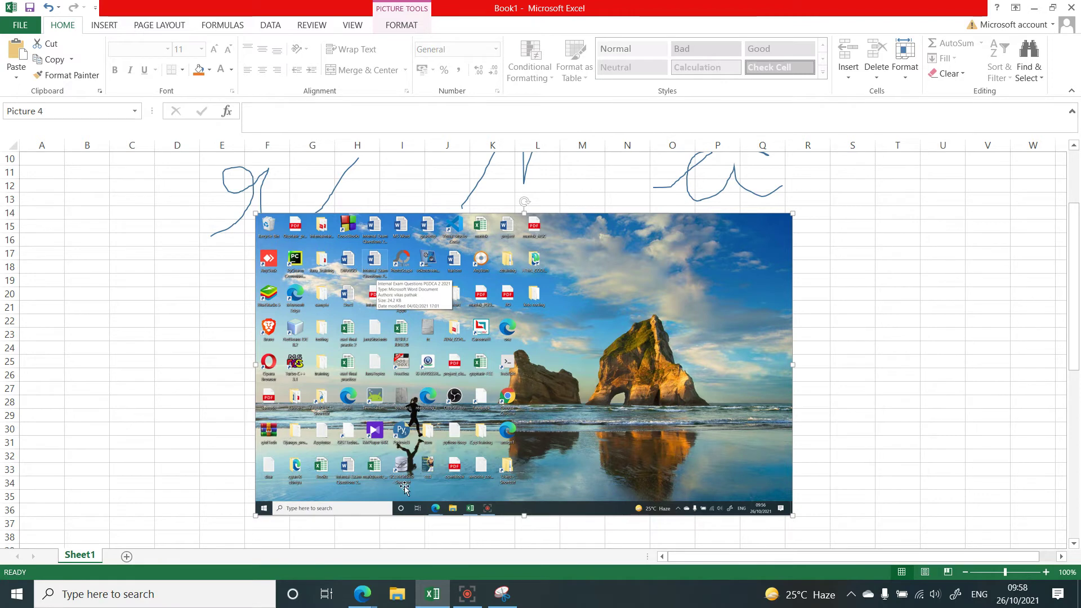
left_click(503, 594)
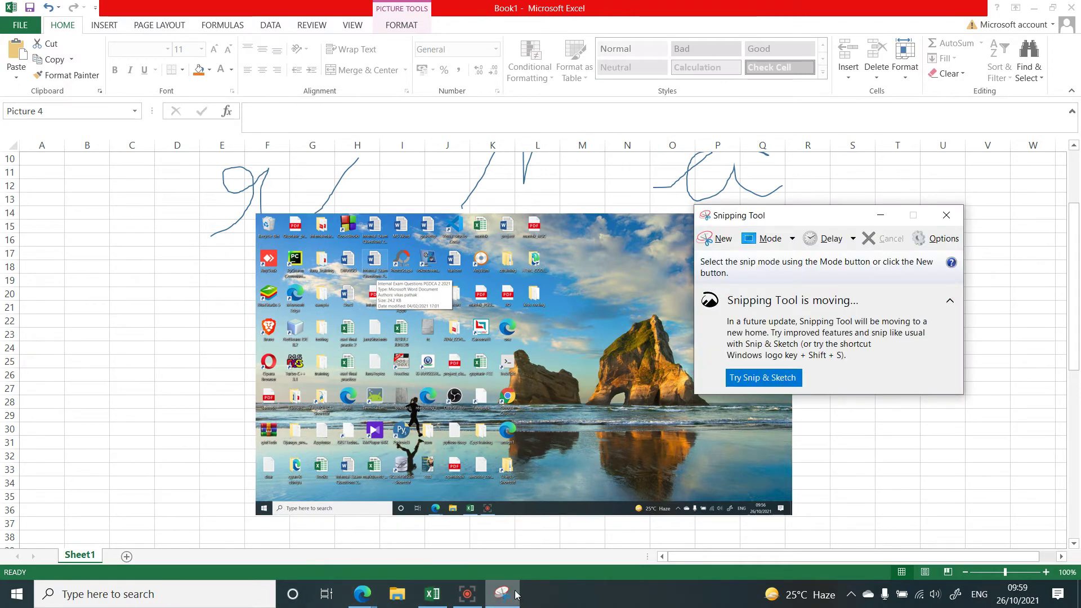
left_click(719, 239)
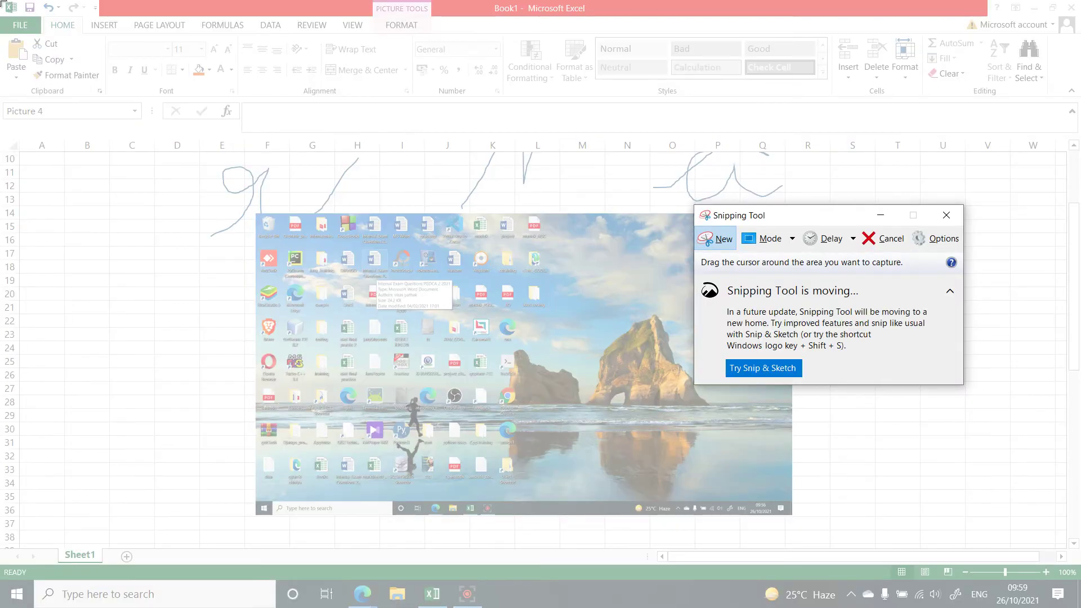
left_click_drag(1, 1, 1078, 137)
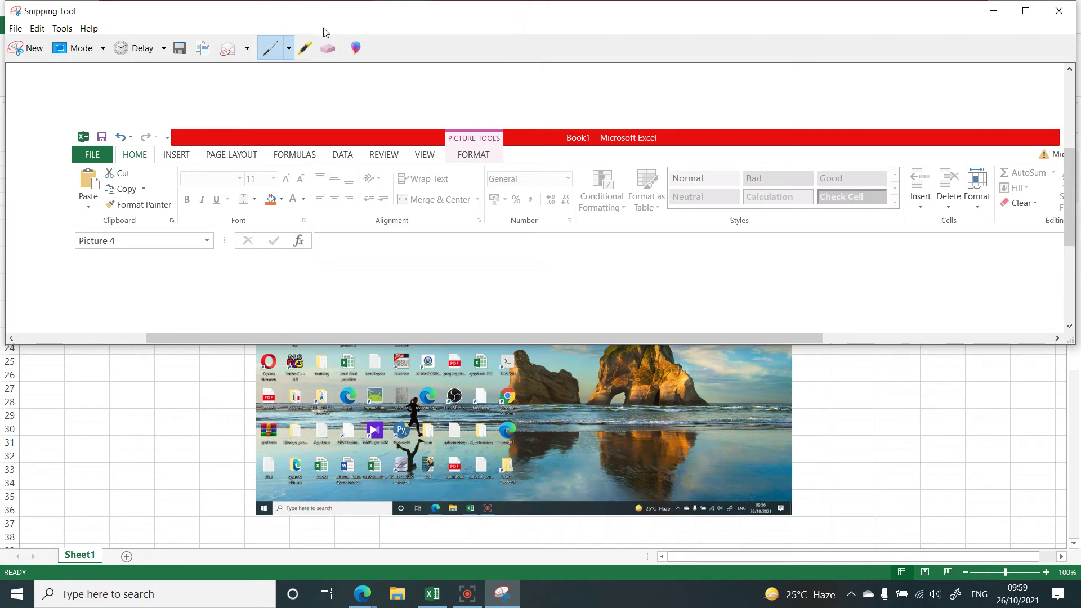
- With the black pen, draw a pointer line from the title bar and label the Name Box by hand on the snip
left_click(290, 49)
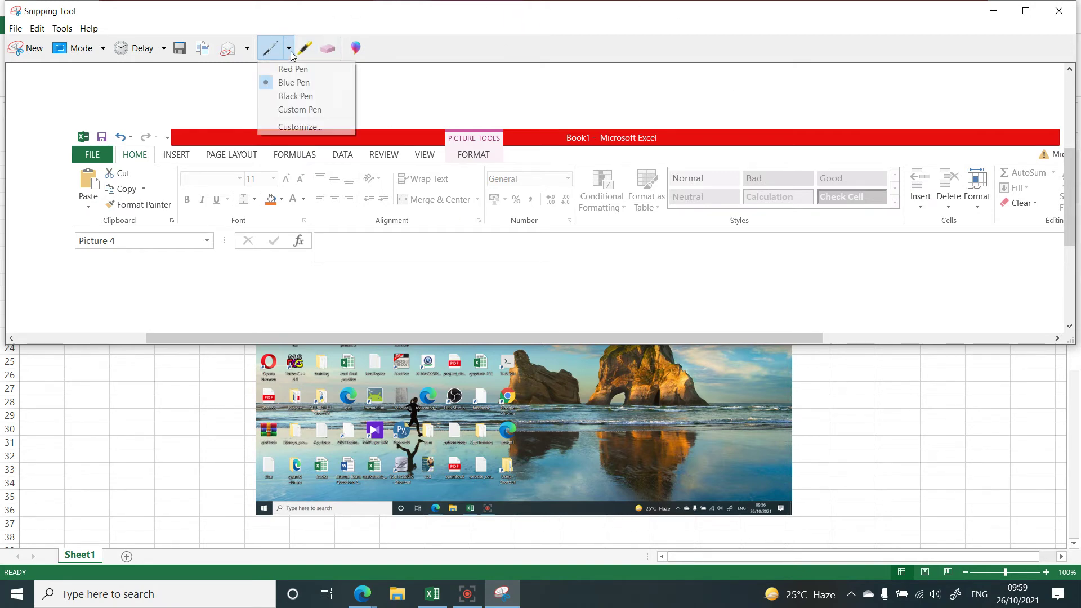
left_click(293, 97)
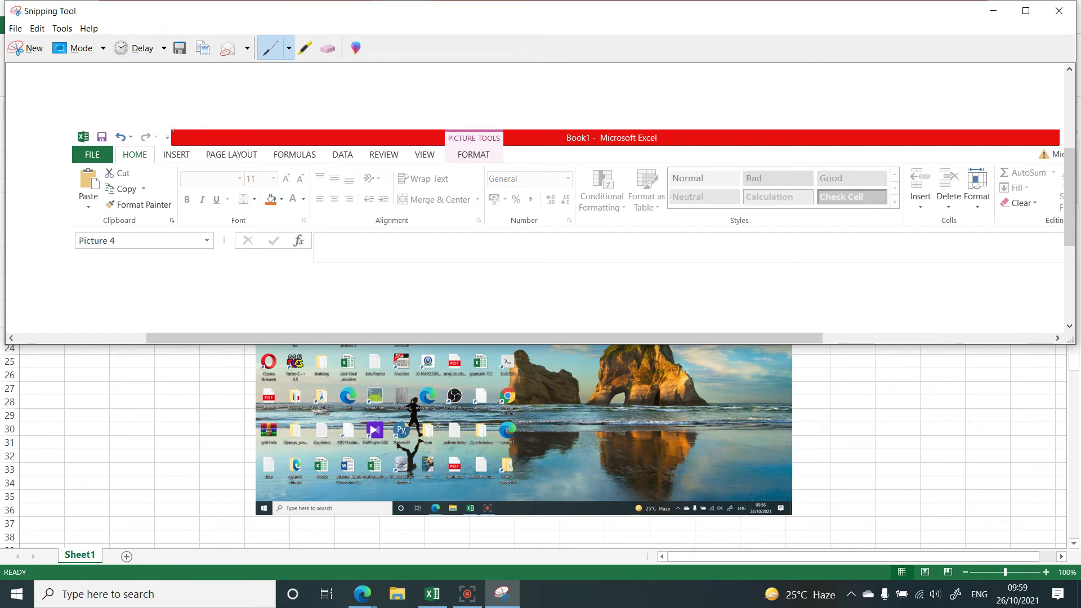
left_click_drag(172, 131, 231, 100)
mouse_move(140, 247)
left_mouse_down()
mouse_move(149, 280)
mouse_move(135, 307)
mouse_move(218, 279)
mouse_move(200, 272)
mouse_move(197, 307)
mouse_move(208, 294)
mouse_move(212, 303)
left_mouse_up()
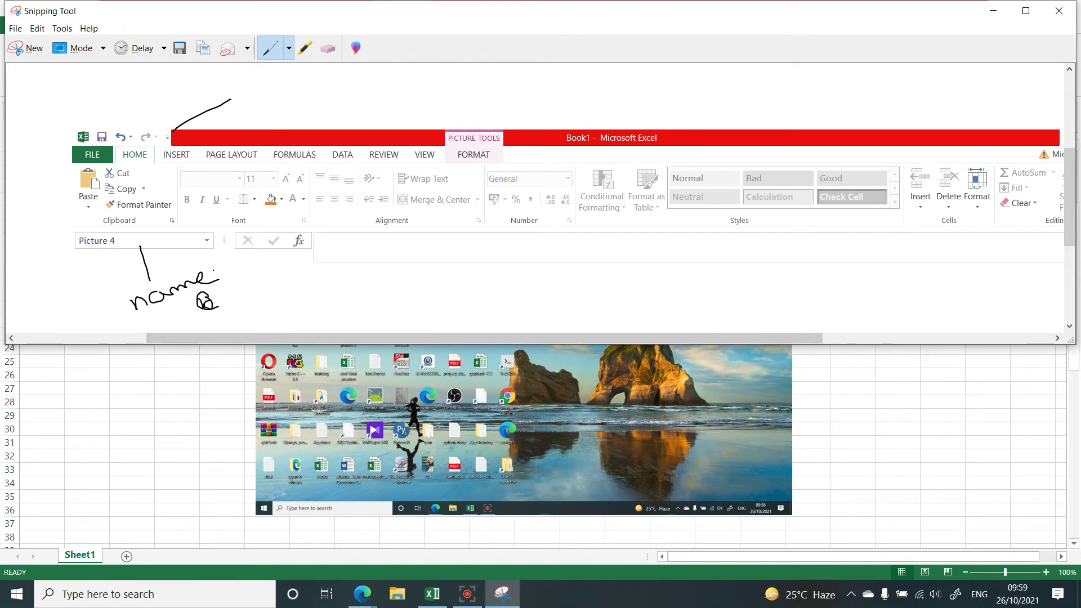
mouse_move(225, 291)
left_mouse_down()
mouse_move(225, 304)
mouse_move(226, 290)
mouse_move(249, 280)
mouse_move(264, 288)
left_mouse_up()
- Pin Snipping Tool to the taskbar
mouse_move(503, 601)
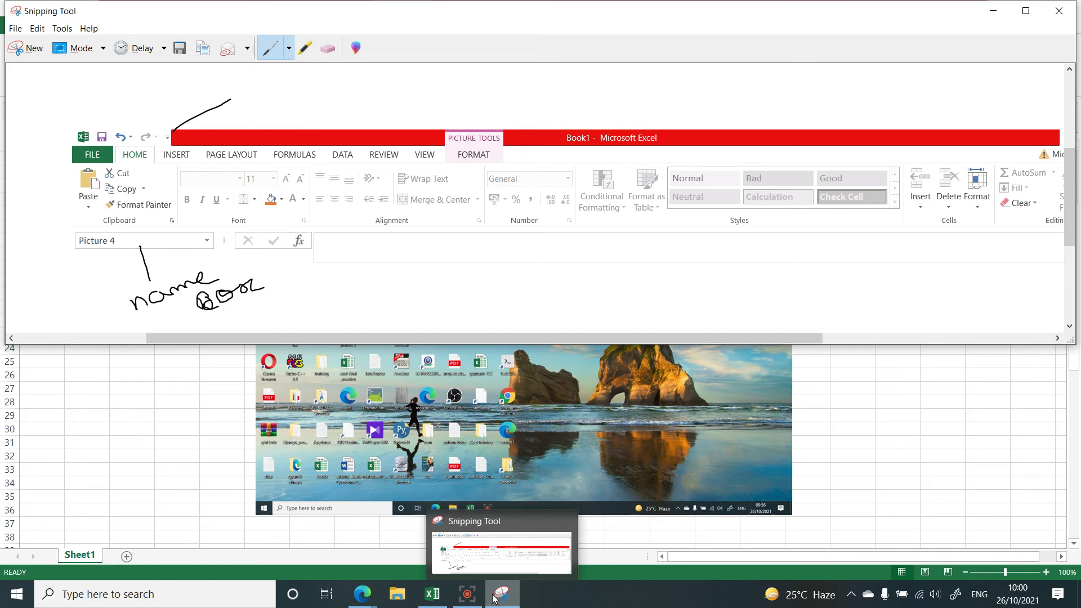
left_click(493, 599)
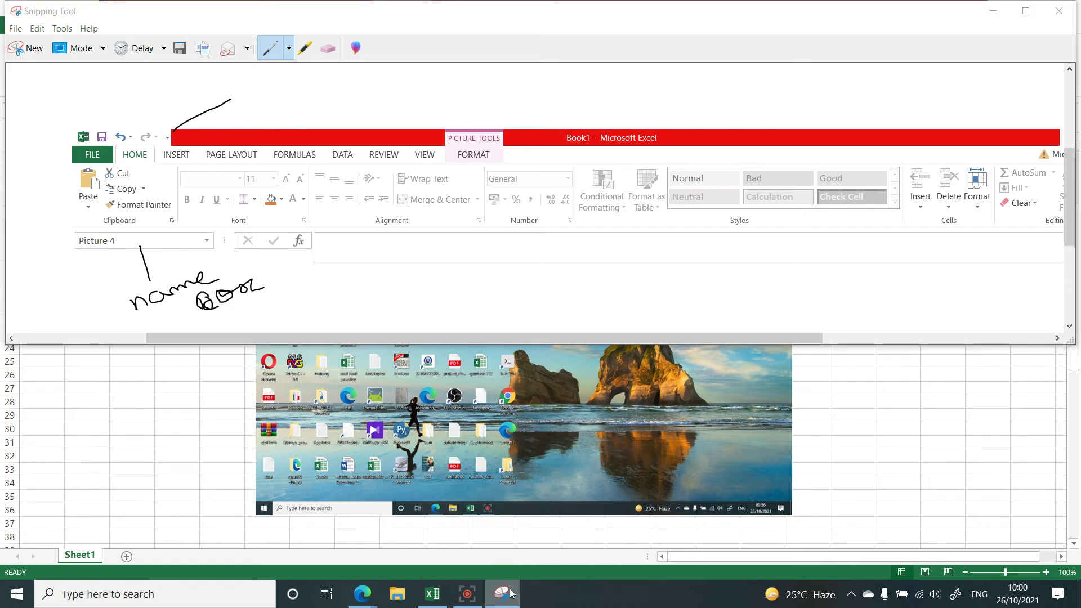
right_click(510, 593)
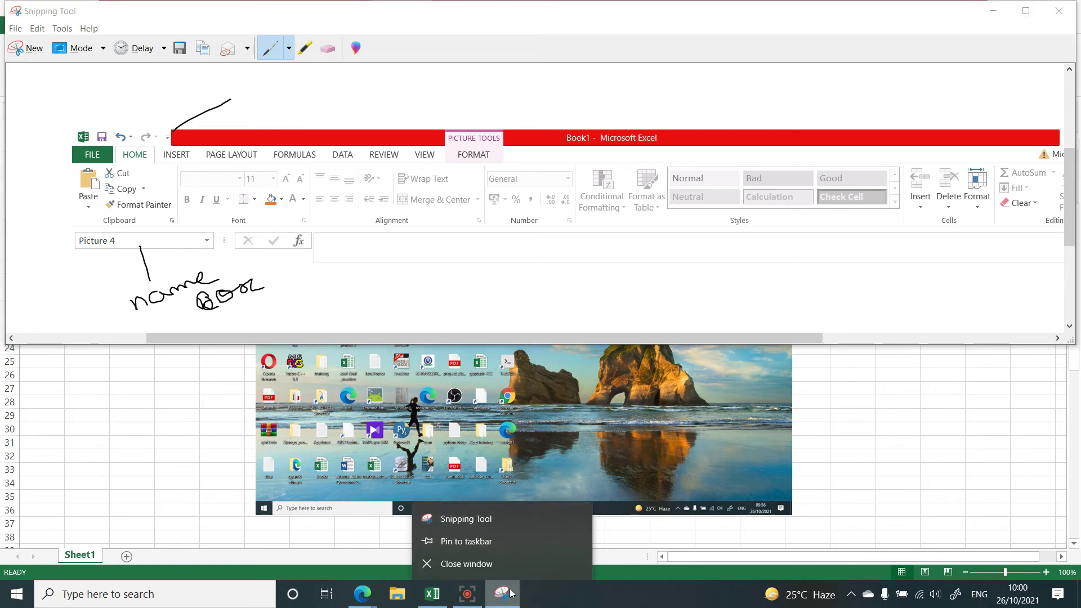
left_click(465, 543)
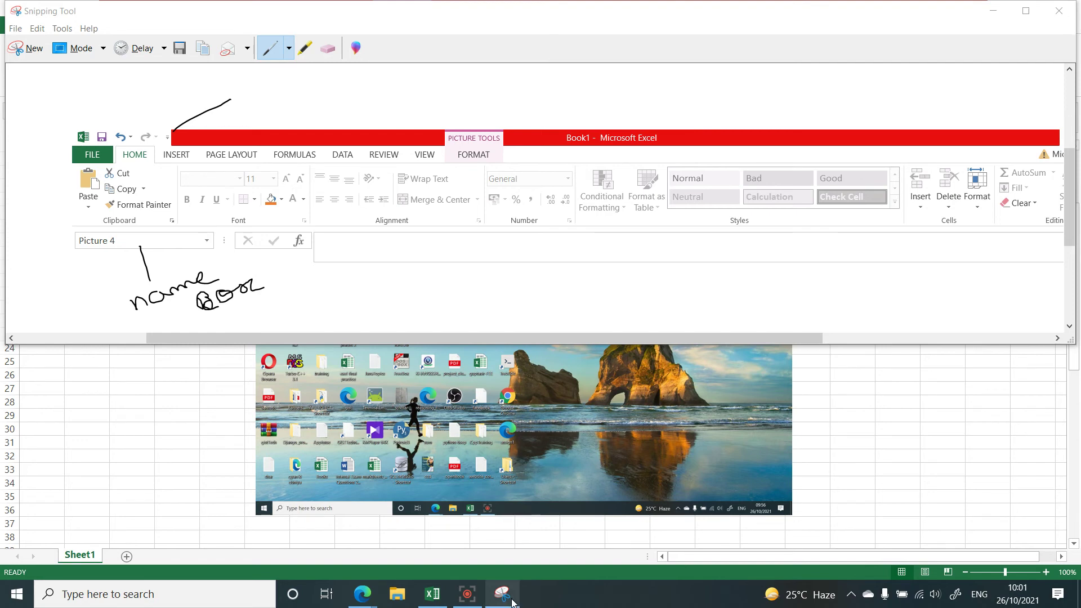
- Close Snipping Tool without saving the annotated snip
mouse_move(509, 595)
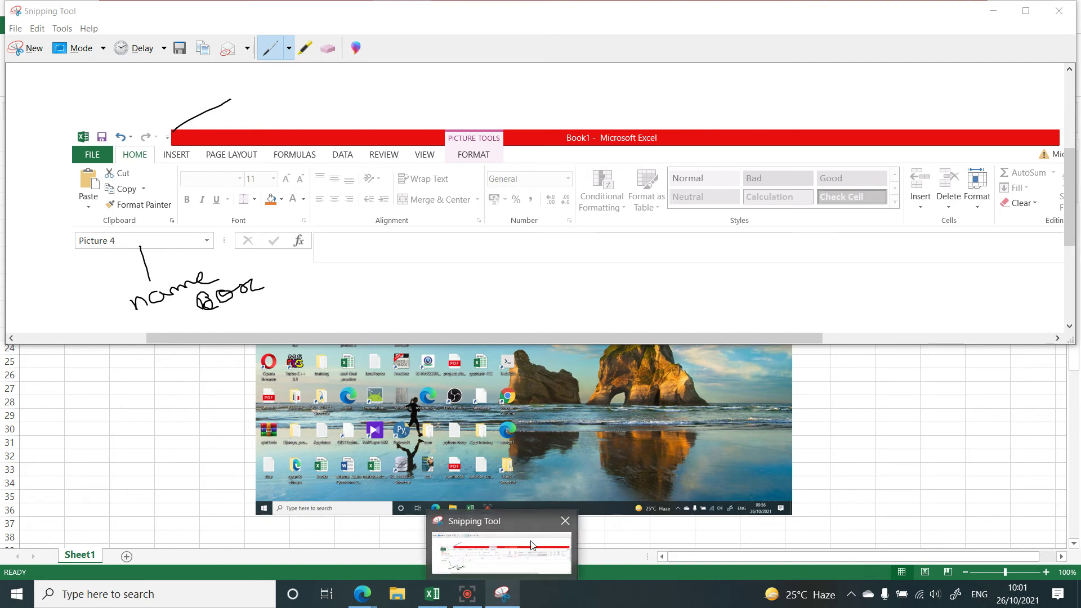
left_click(566, 527)
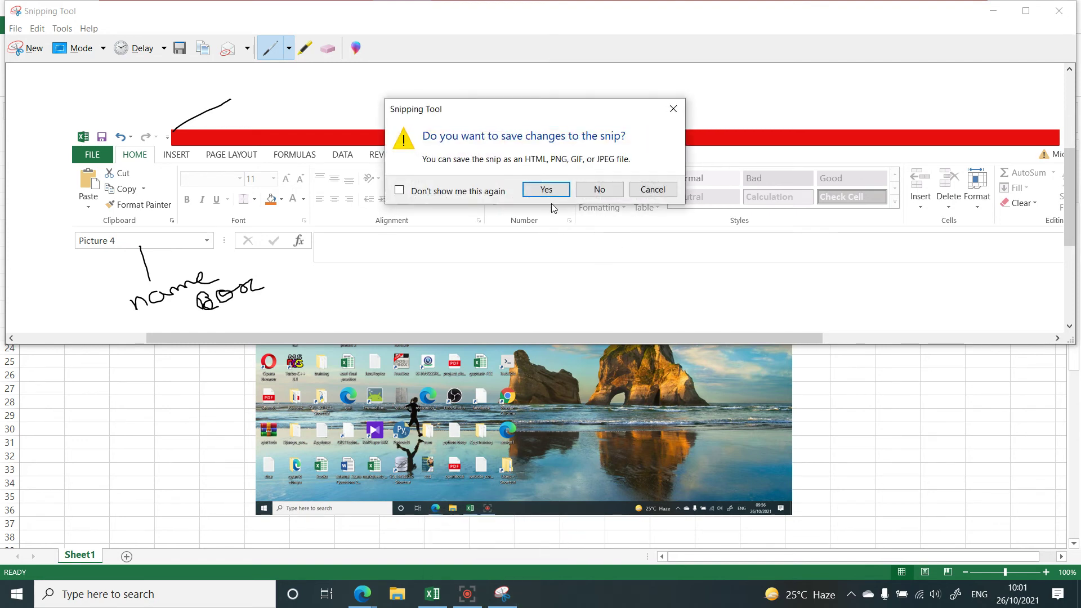
left_click(601, 190)
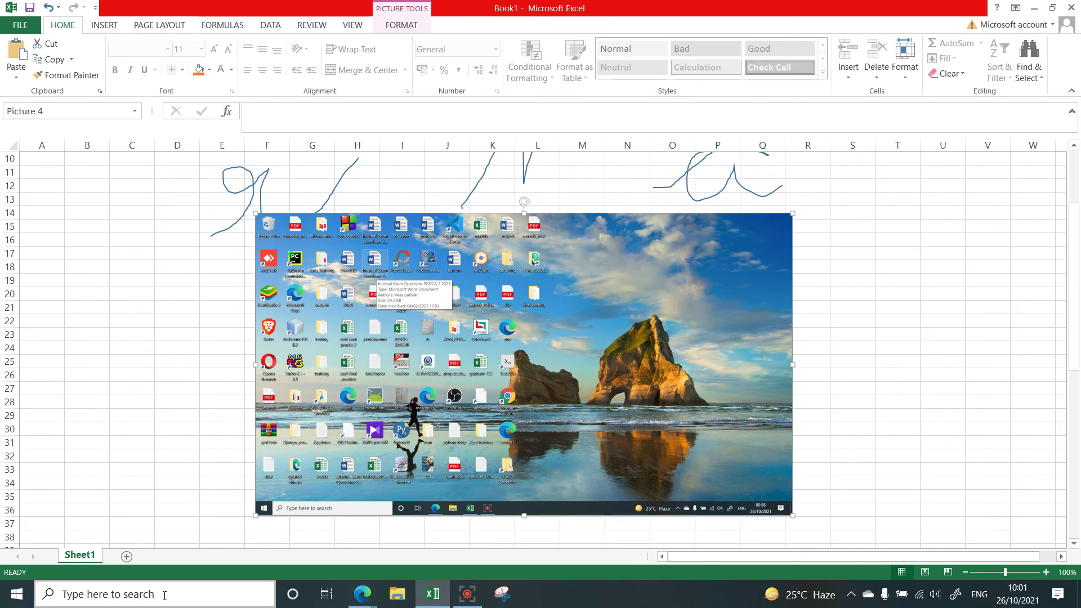
- Browse the installed programs in the Start menu and examine the contents of the Microsoft Office folder
left_click(21, 601)
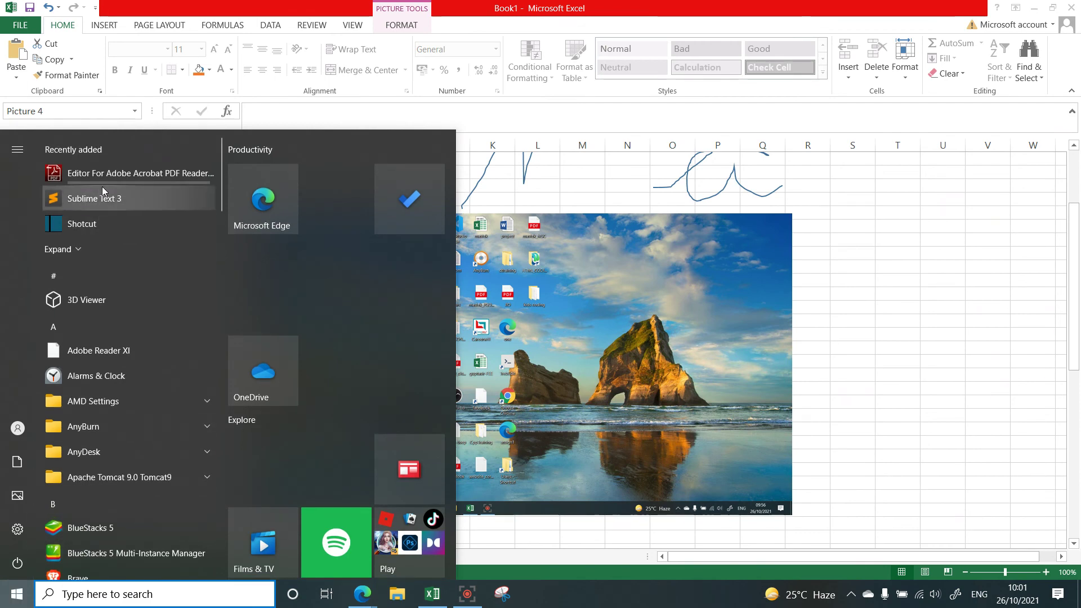
scroll(88, 451, "down", 15)
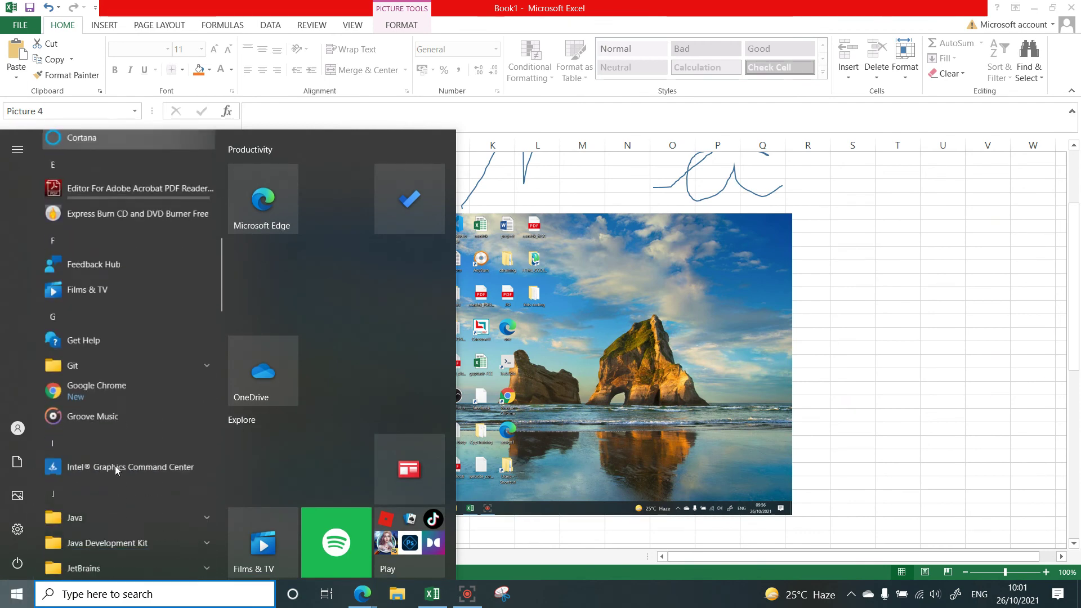
scroll(114, 468, "down", 6)
scroll(115, 468, "up", 10)
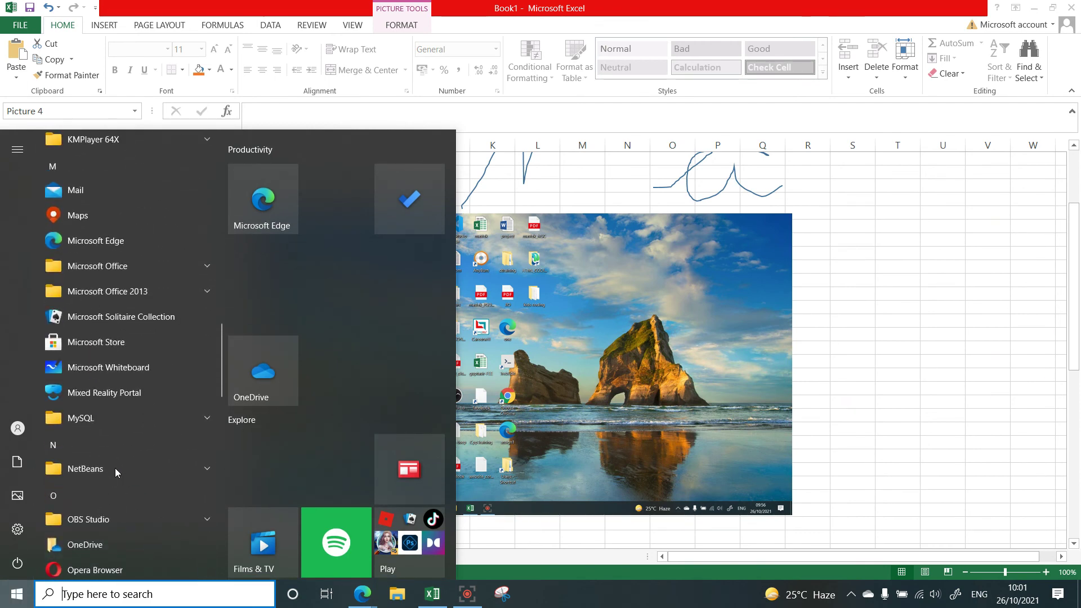
scroll(115, 468, "up", 1)
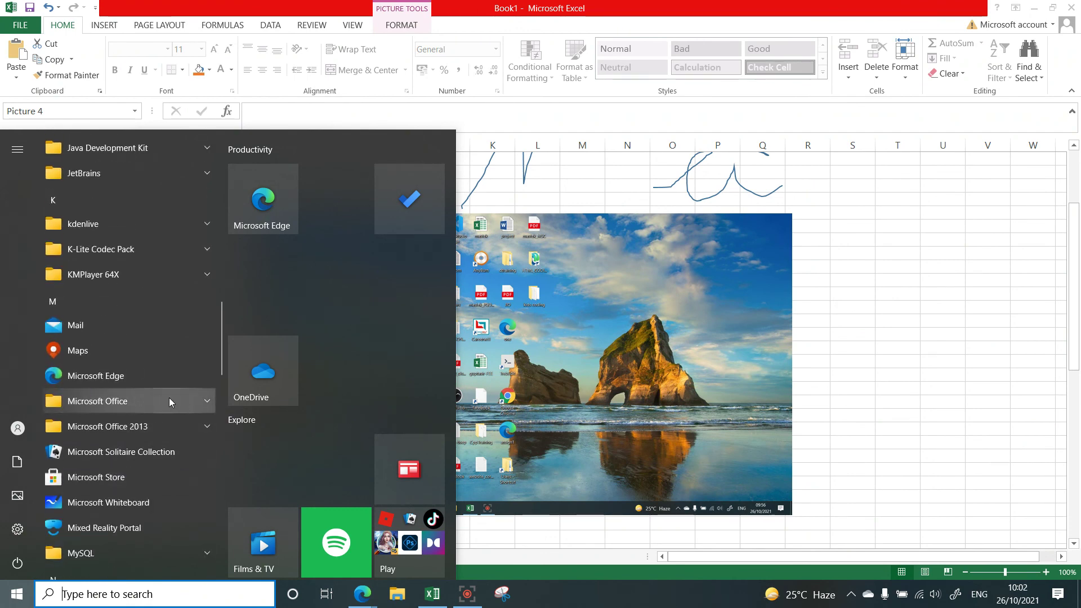
left_click(100, 401)
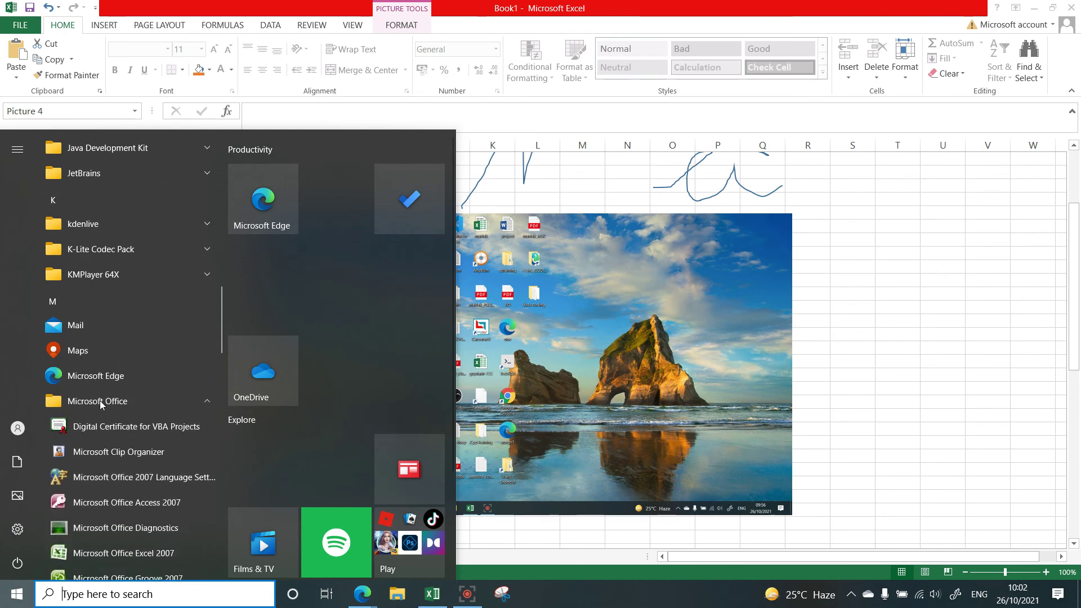
scroll(102, 538, "down", 2)
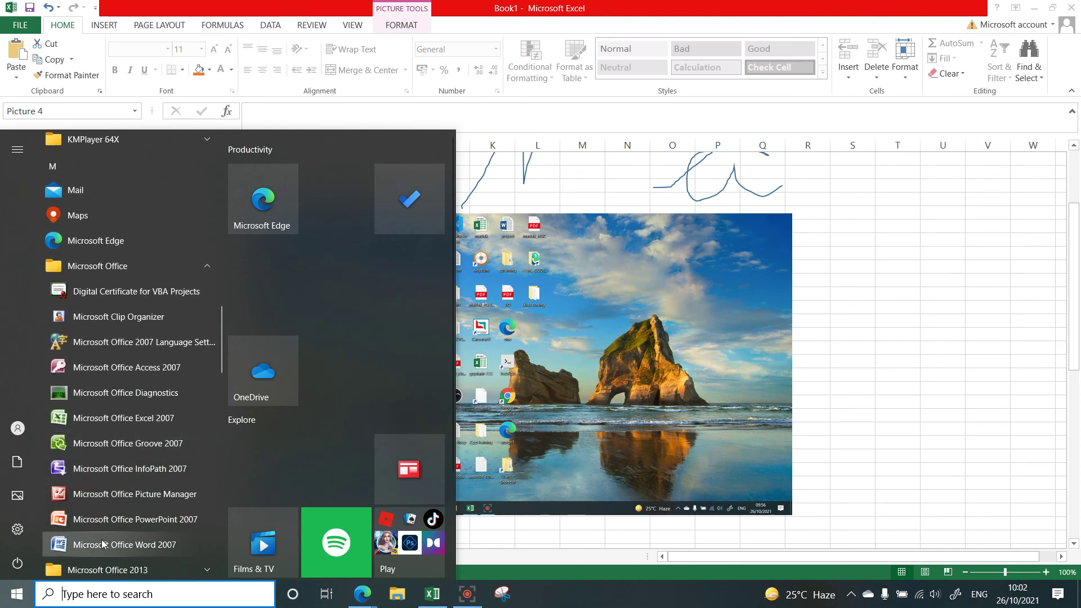
scroll(102, 542, "down", 1)
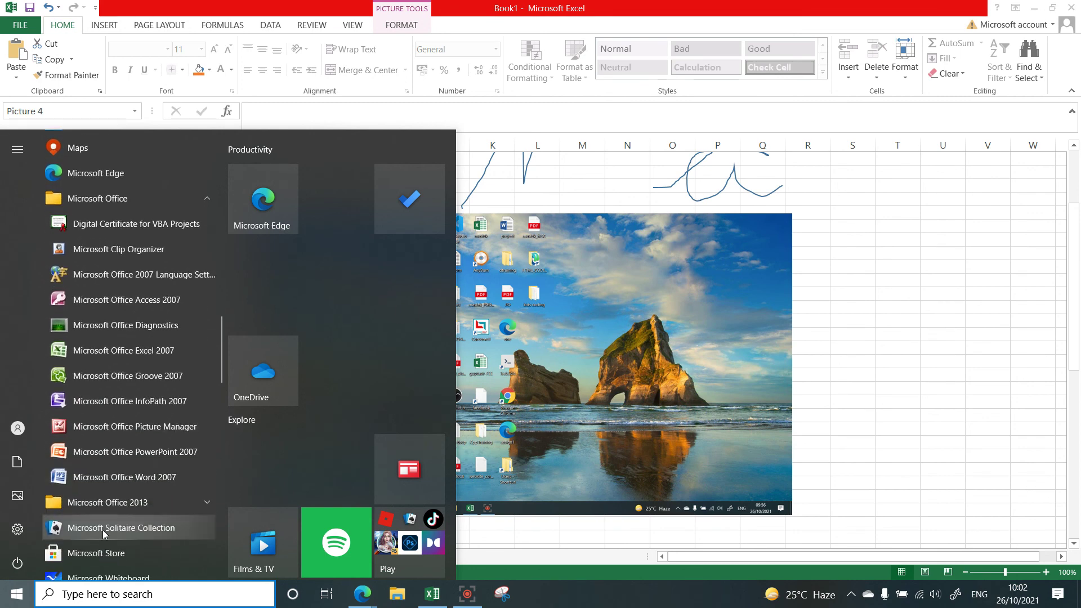
scroll(114, 404, "up", 3)
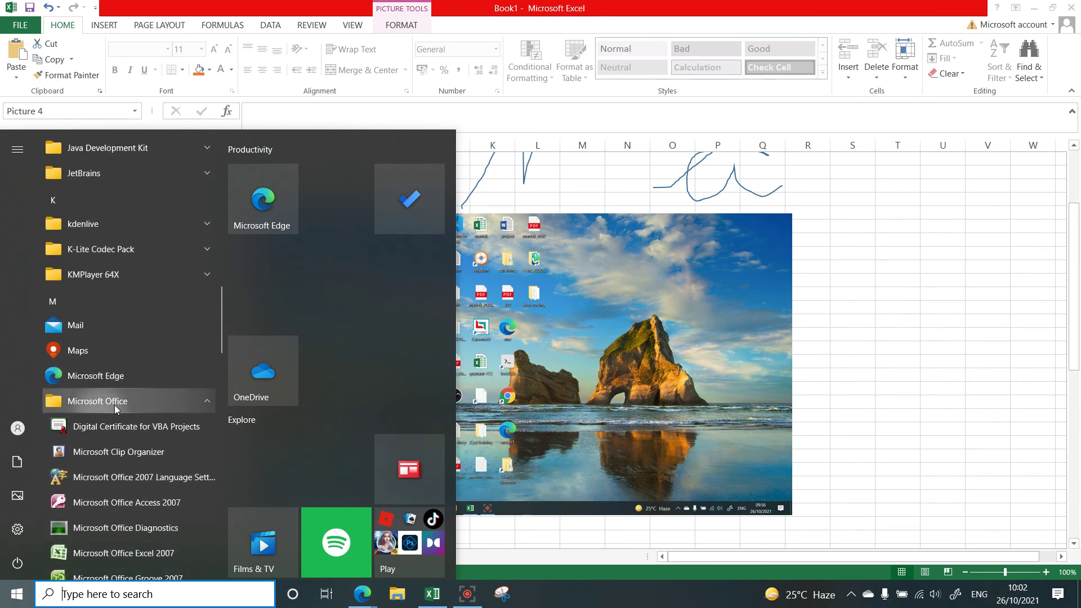
left_click(181, 404)
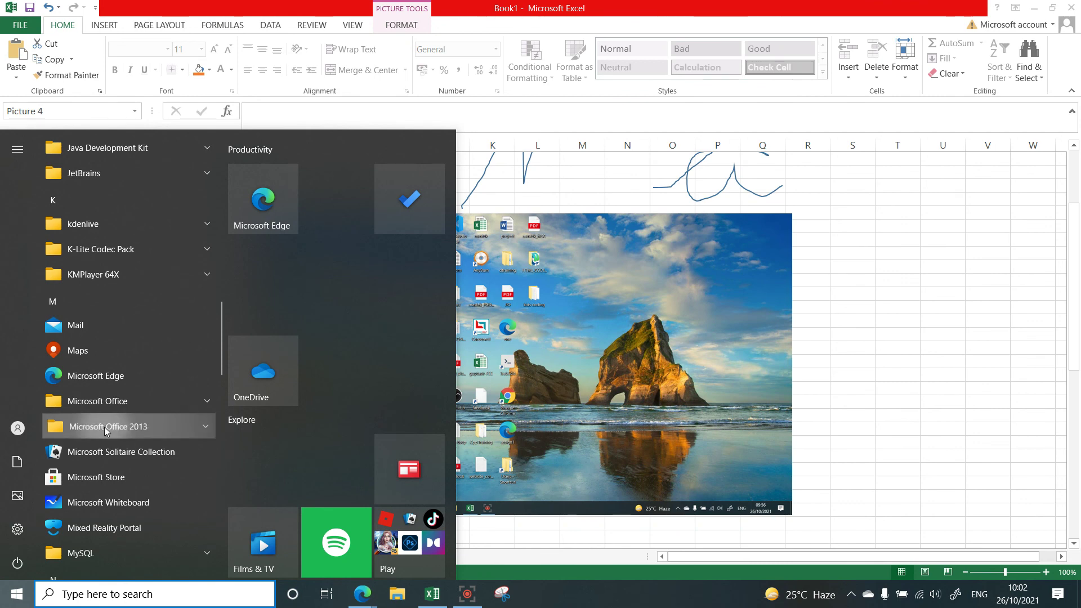
- Examine the programs in the Microsoft Office 2013 folder, and return to the screenshot in the worksheet
left_click(105, 431)
scroll(102, 498, "down", 3)
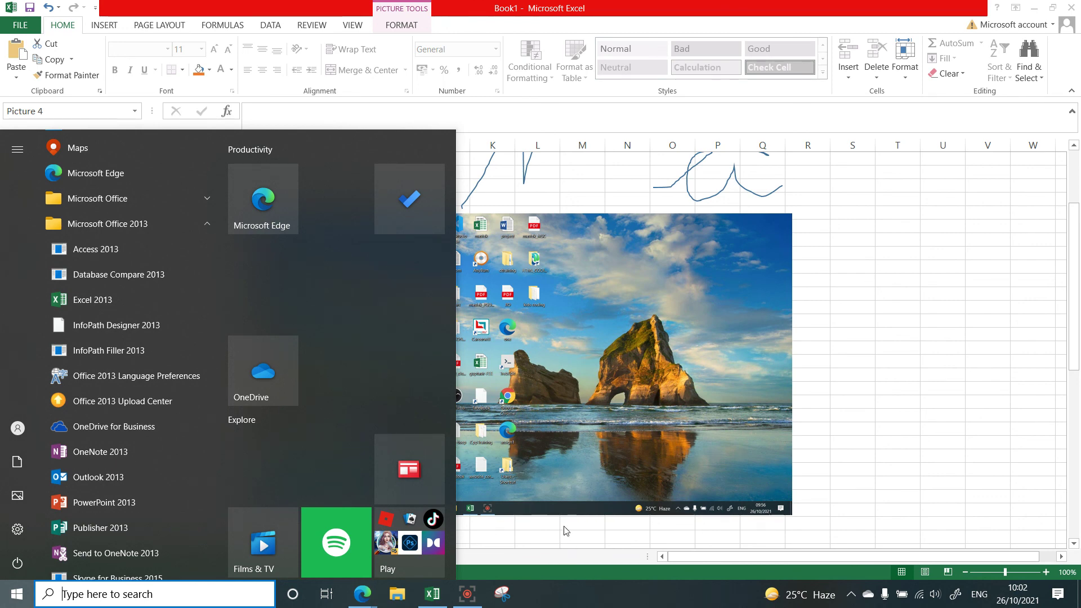
left_click(589, 360)
left_click(592, 329)
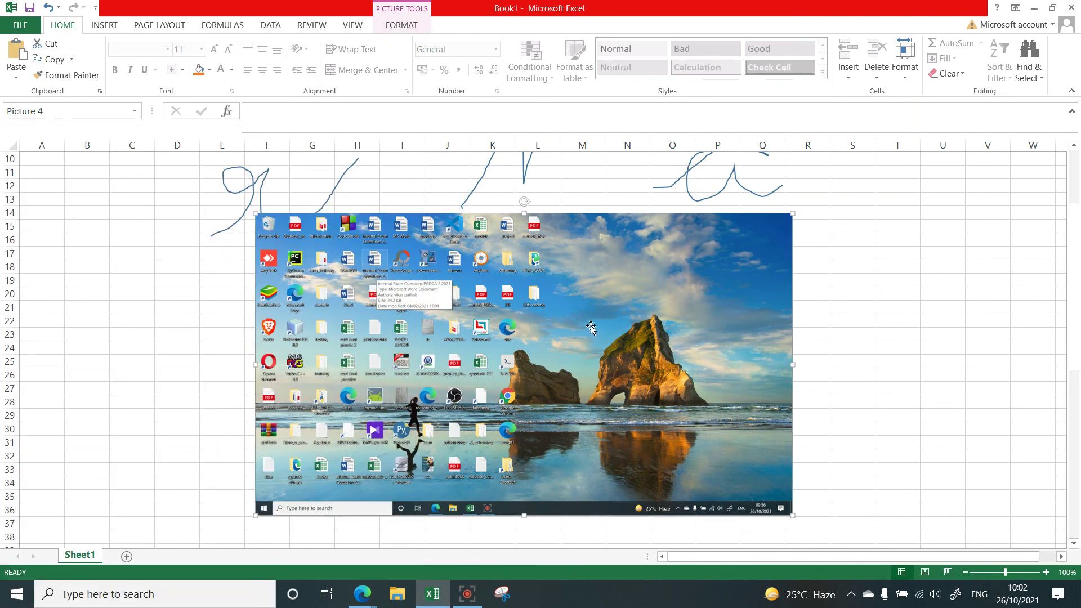